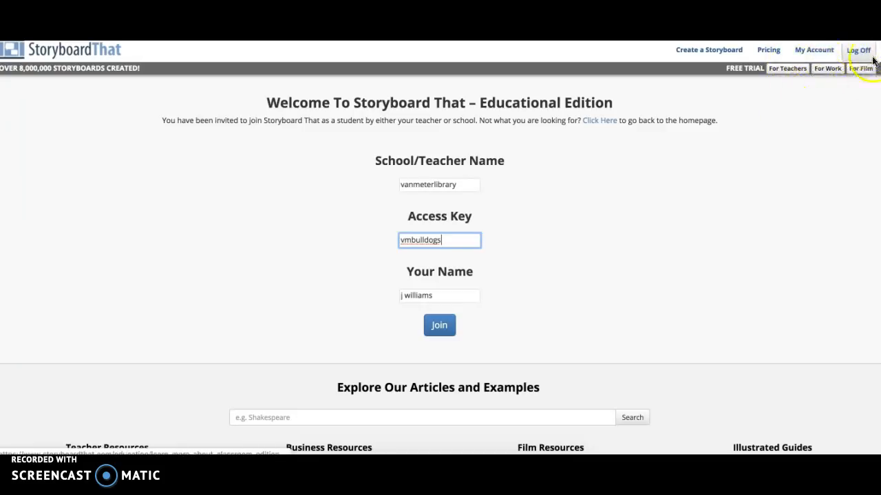
Join the educational edition as a student with the filled-in school name, access key and student name.
click(437, 327)
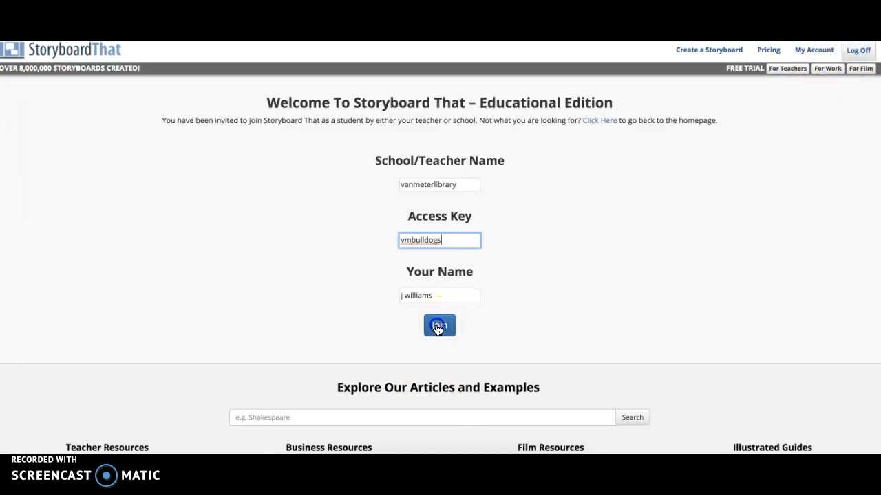
click(403, 256)
Look over the student dashboard's assignments and storyboards sections, and start creating a new storyboard.
scroll(404, 258, down, 3)
scroll(404, 258, up, 3)
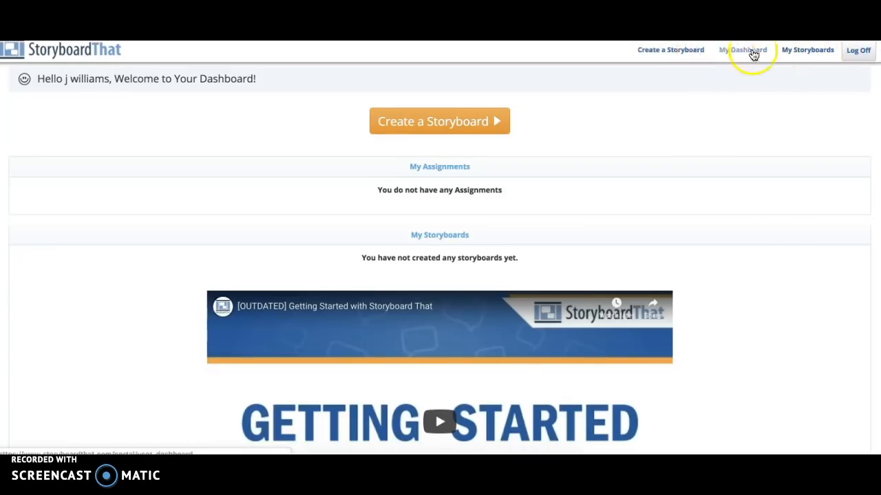
scroll(566, 152, down, 4)
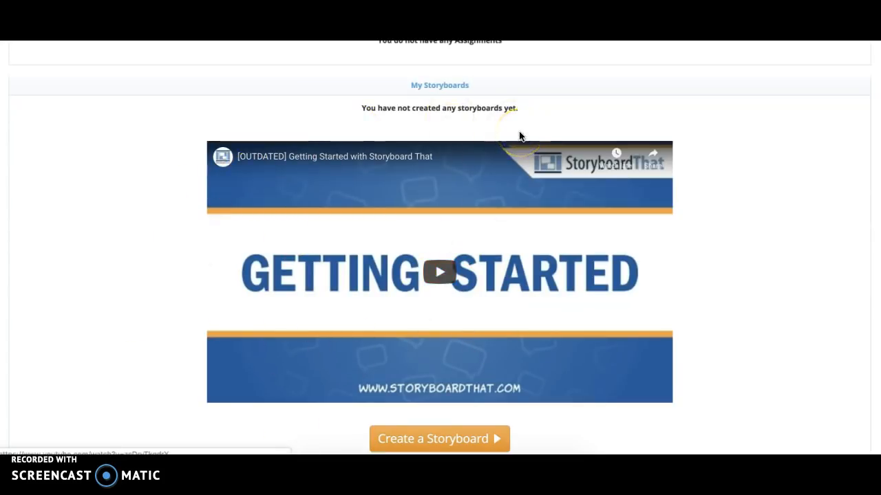
scroll(206, 273, up, 3)
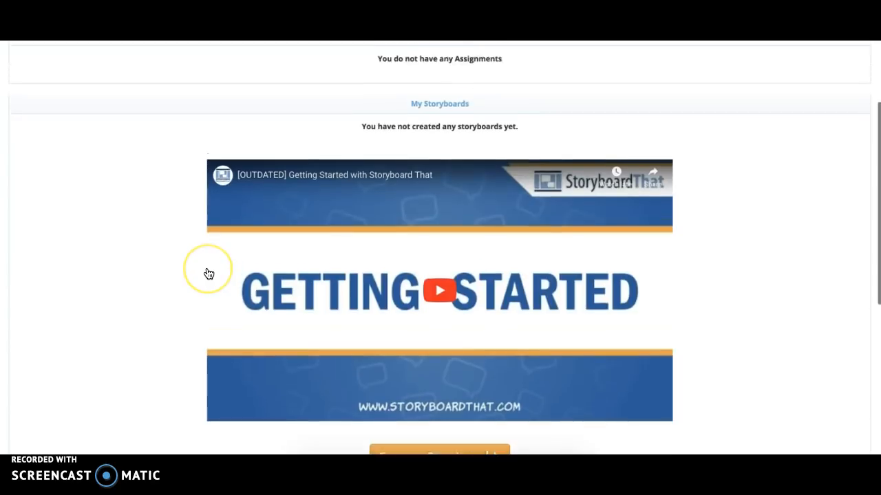
scroll(419, 134, down, 1)
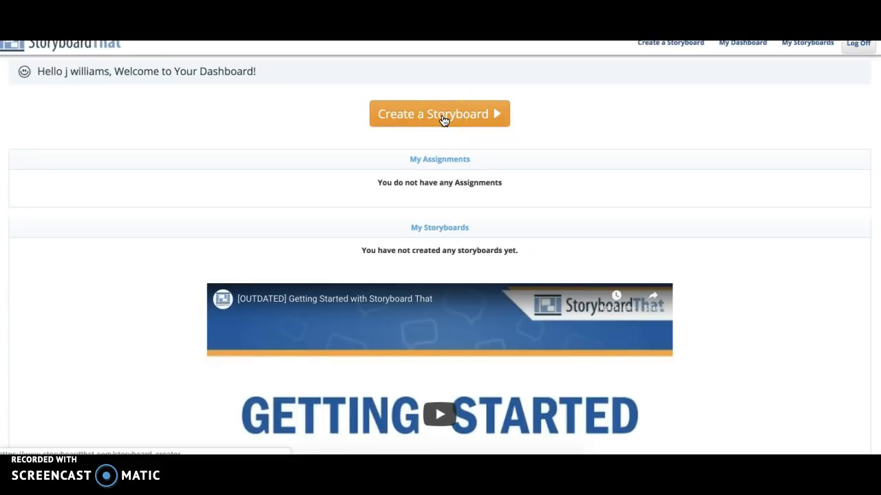
scroll(82, 184, up, 1)
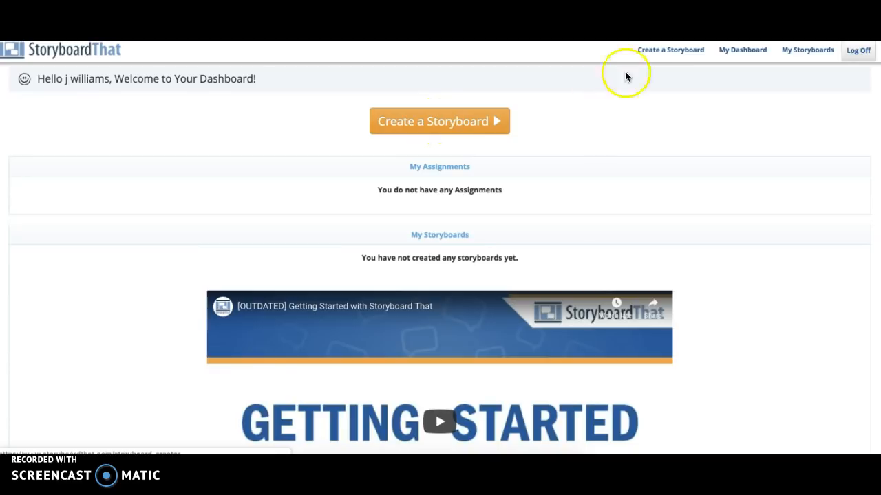
click(430, 128)
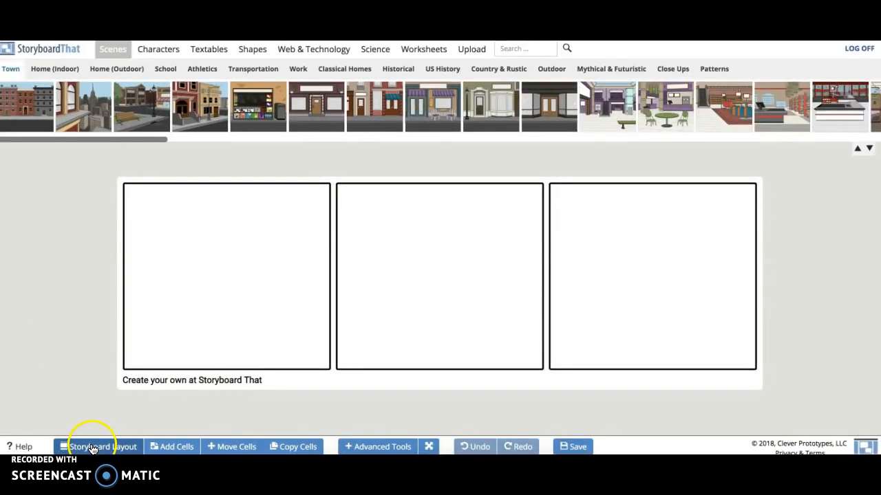
click(173, 449)
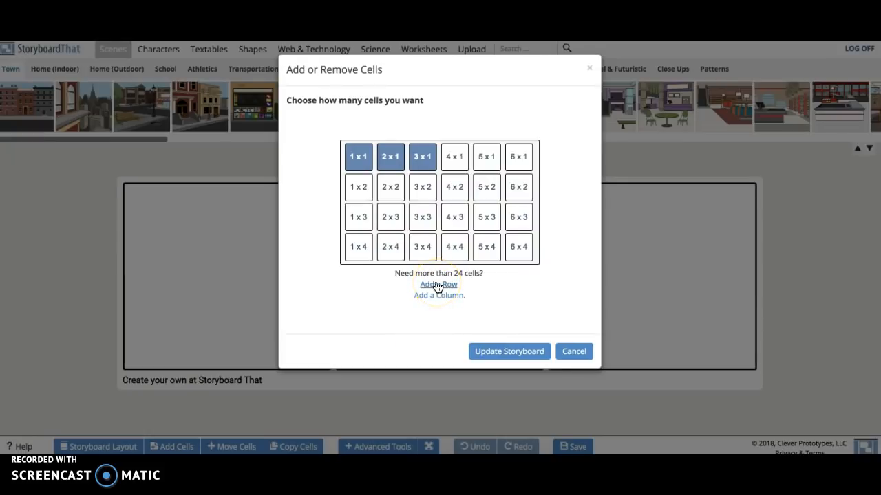
click(578, 352)
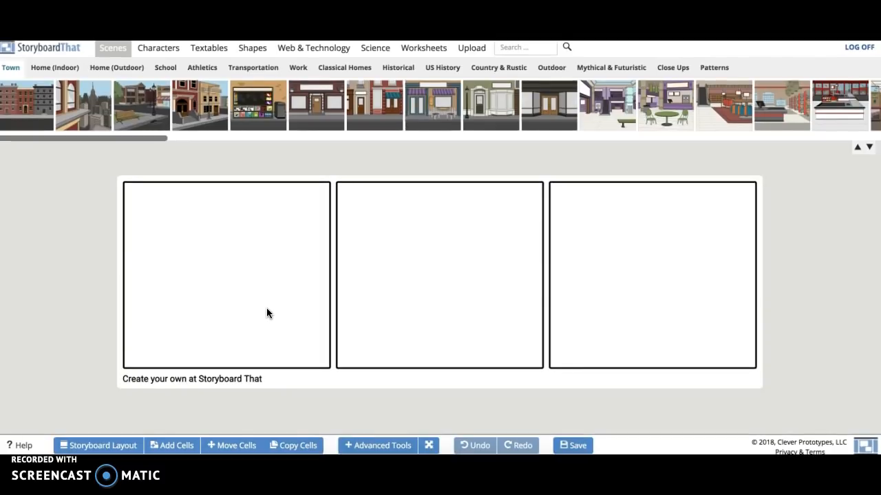
click(233, 444)
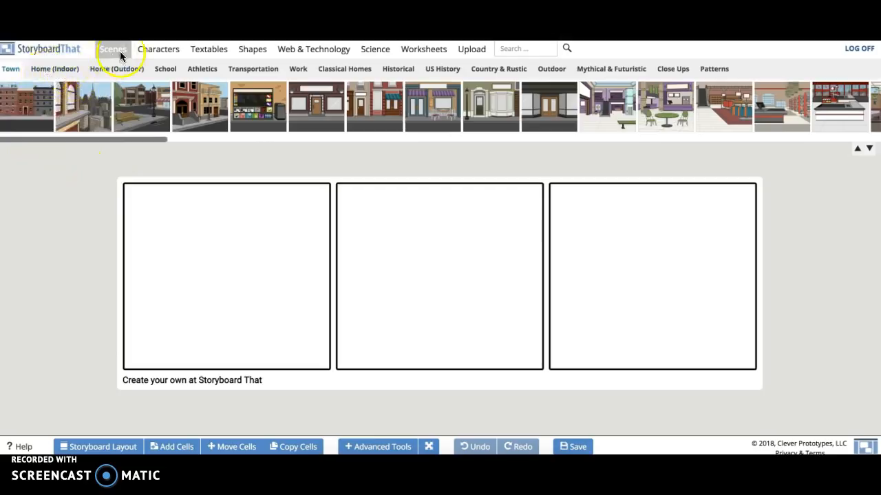
Place the Town newsstand scene in the first cell, coloring its trash can blue-gray and its wall brick red.
drag(254, 105, 227, 243)
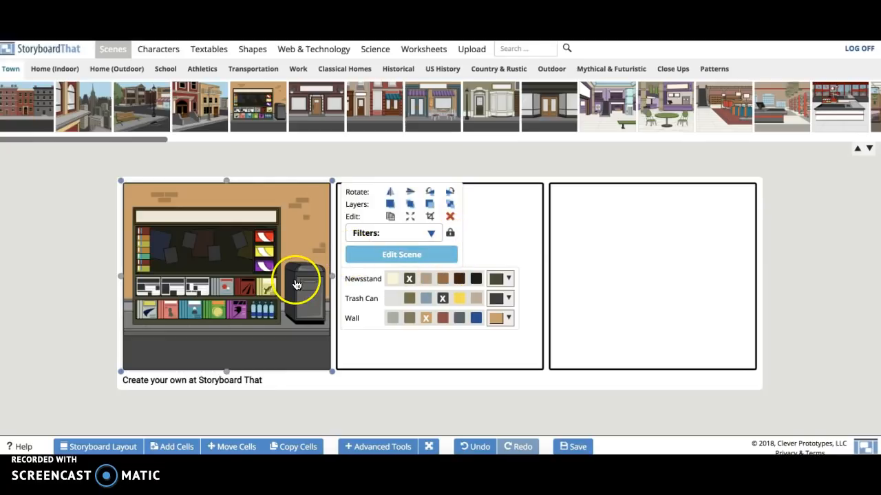
click(393, 280)
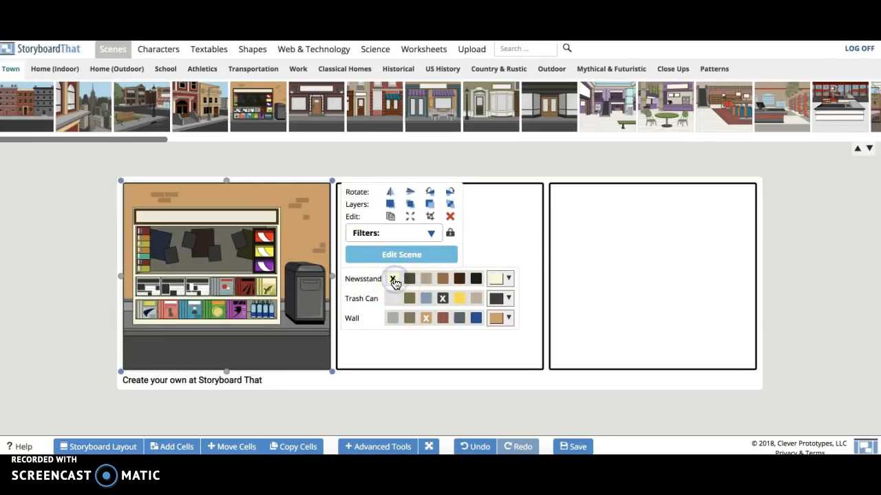
click(409, 280)
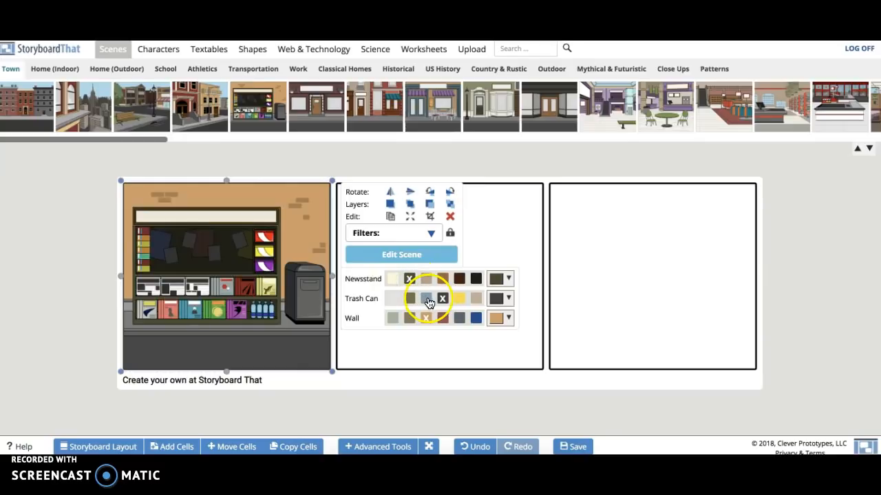
click(426, 300)
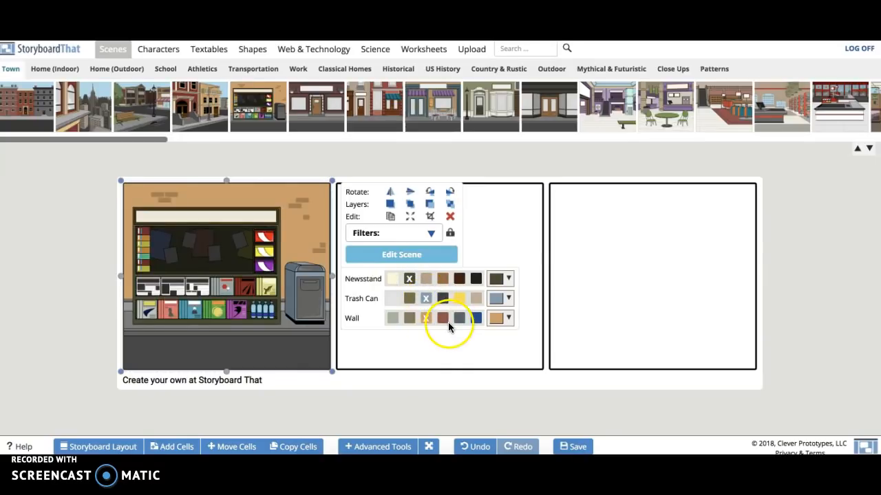
click(443, 318)
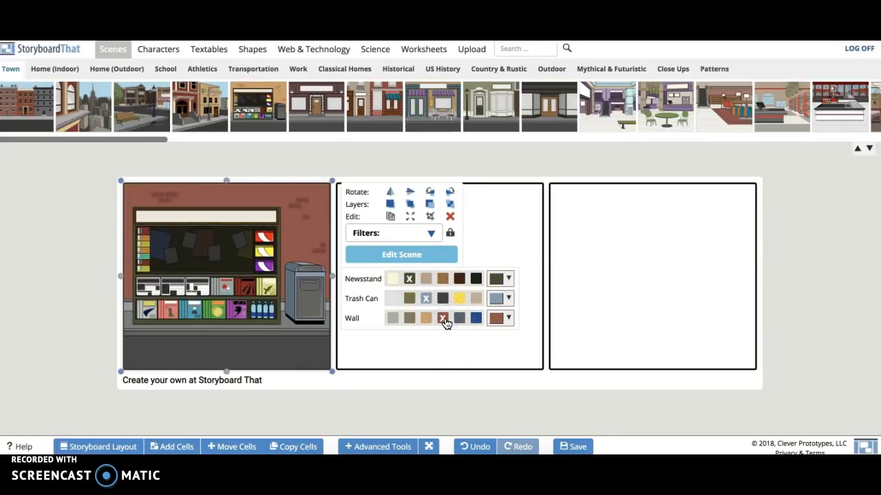
Try the night and rain variants of the newsstand scene, and update it with Day Time and Snow.
click(420, 256)
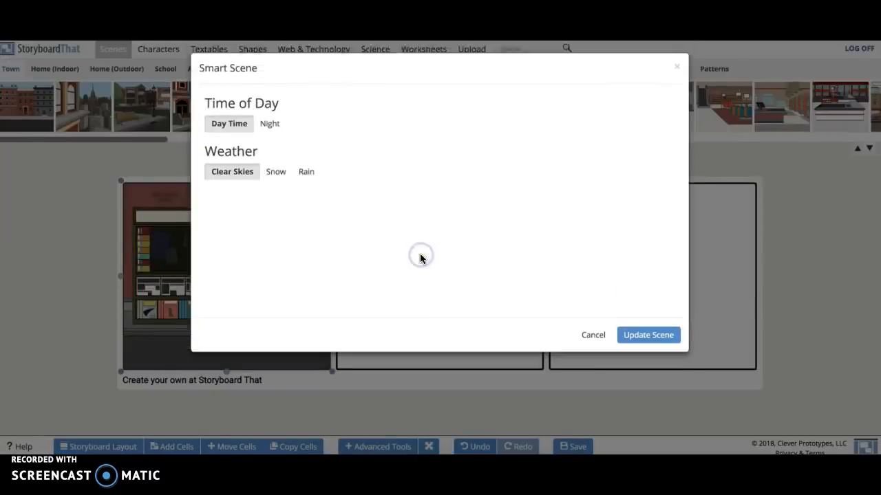
click(278, 174)
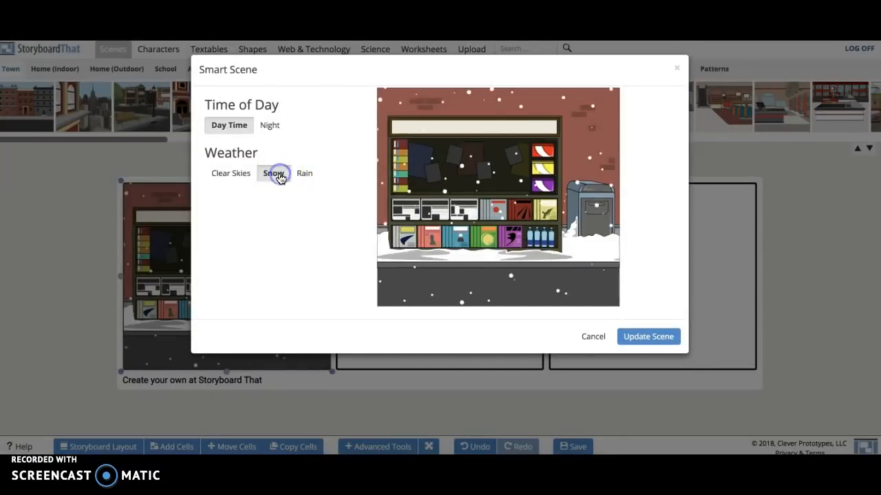
click(268, 125)
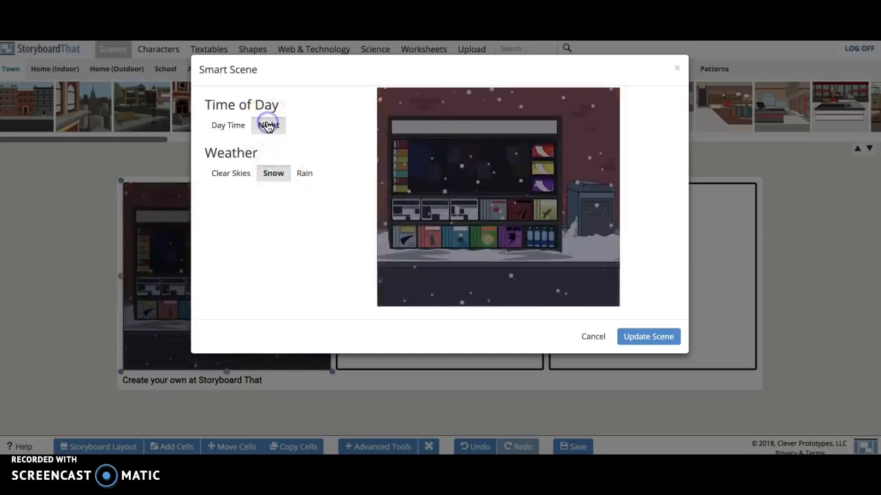
click(295, 174)
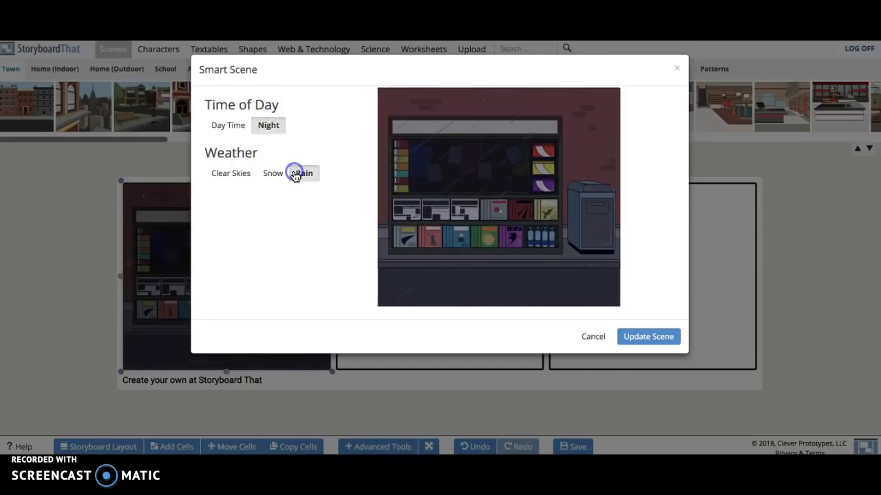
click(227, 125)
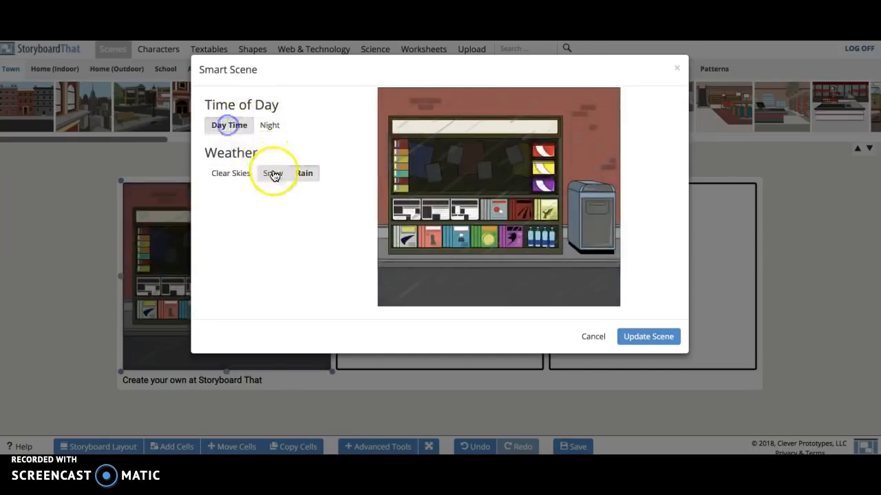
click(274, 174)
click(645, 336)
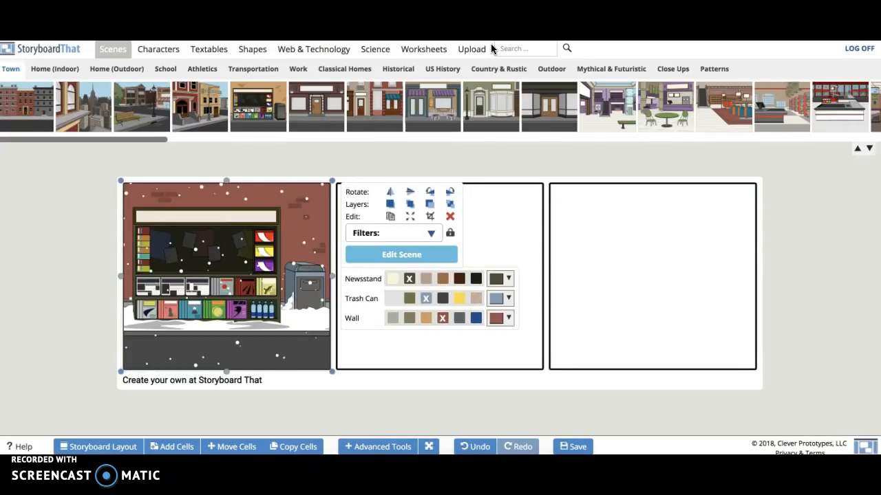
Add the adult woman with long hair, teal shirt and tan pants in front of the newsstand in the first cell.
click(152, 50)
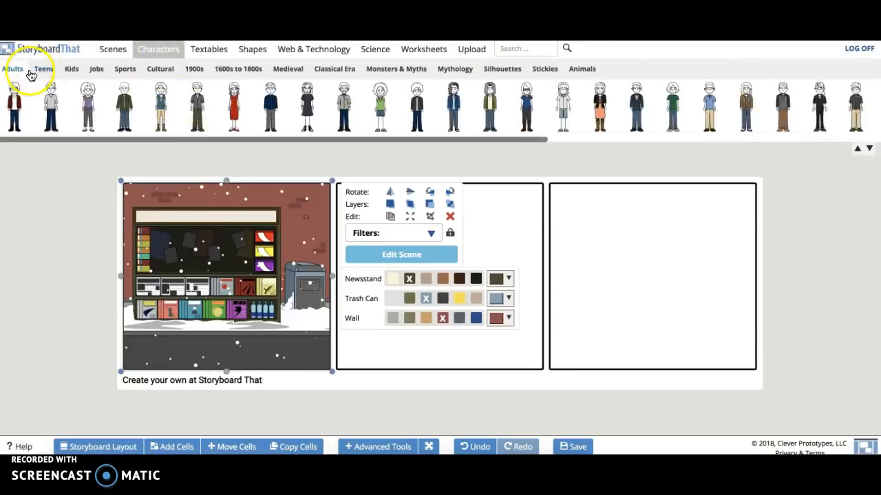
click(108, 54)
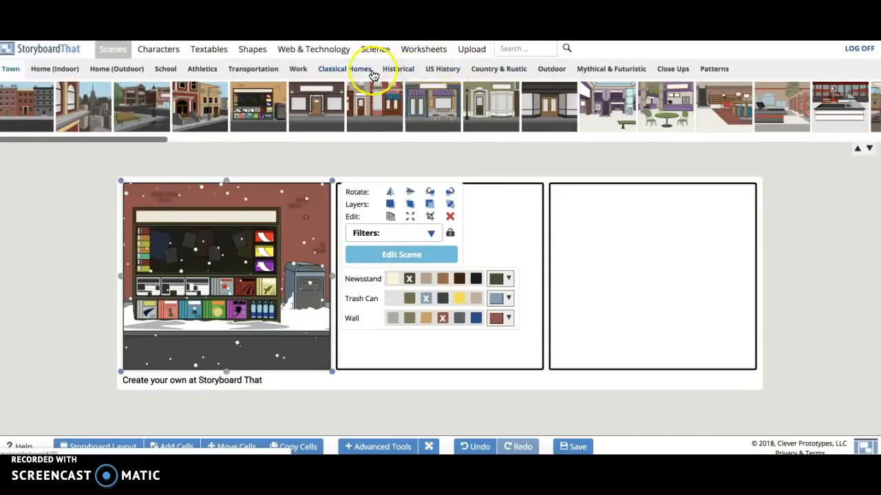
click(160, 53)
click(426, 79)
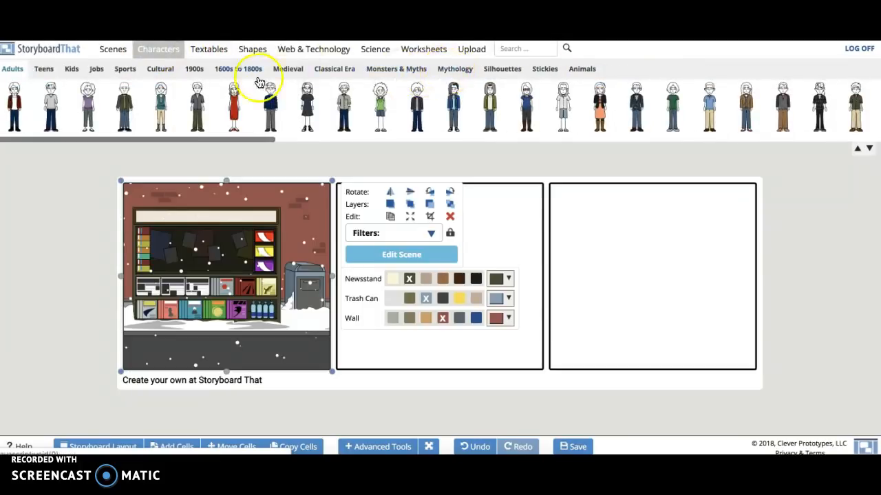
click(296, 75)
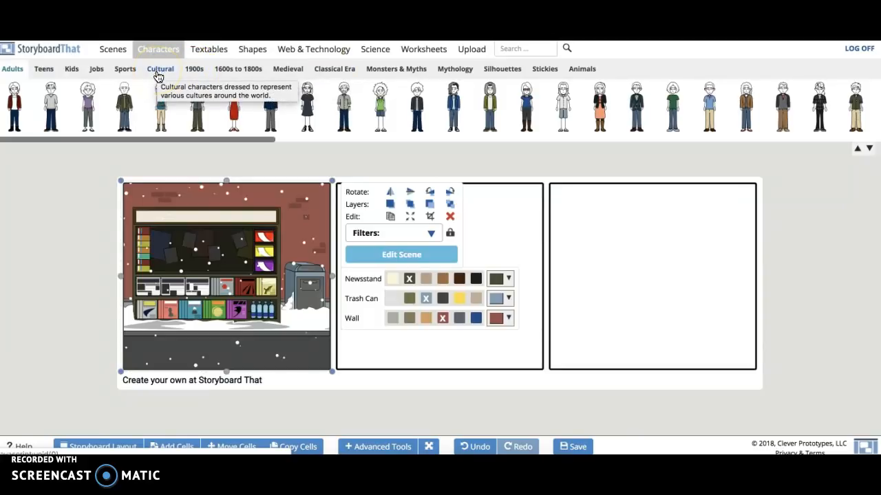
click(108, 154)
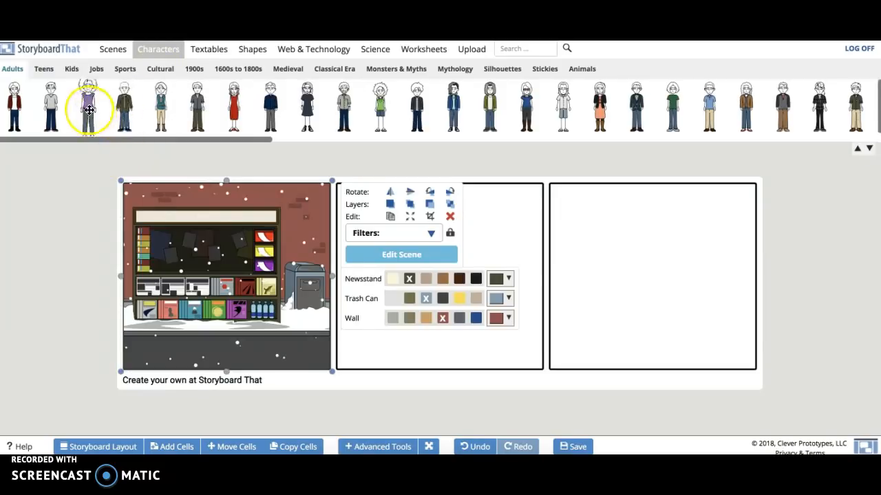
drag(88, 108, 150, 308)
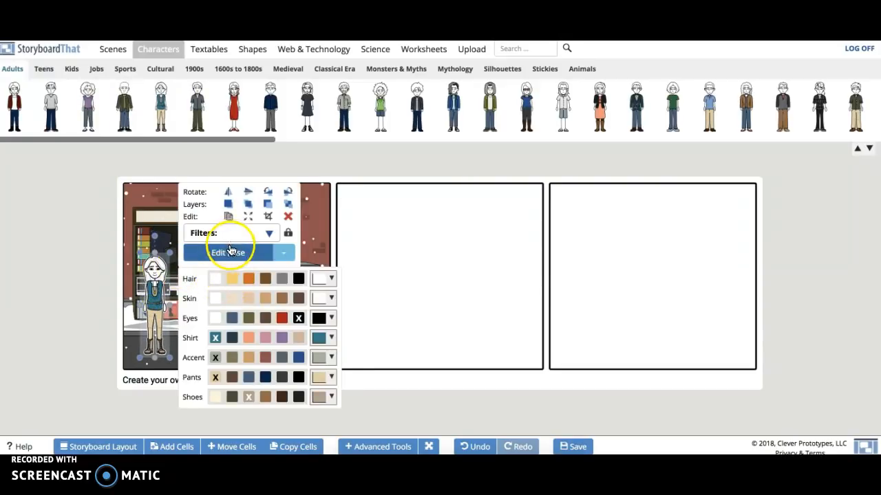
Recolor the woman with tan skin, blue eyes, a pink shirt, medium-brown shoes and orange hair.
click(232, 300)
click(278, 302)
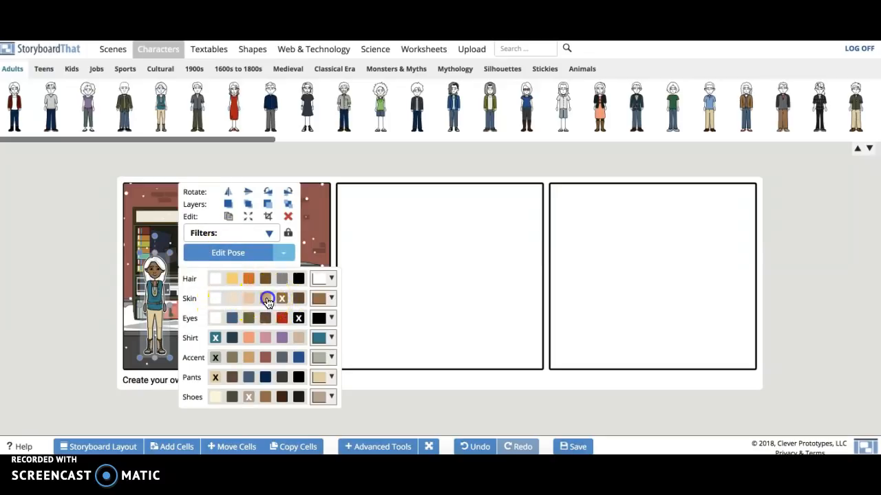
click(267, 301)
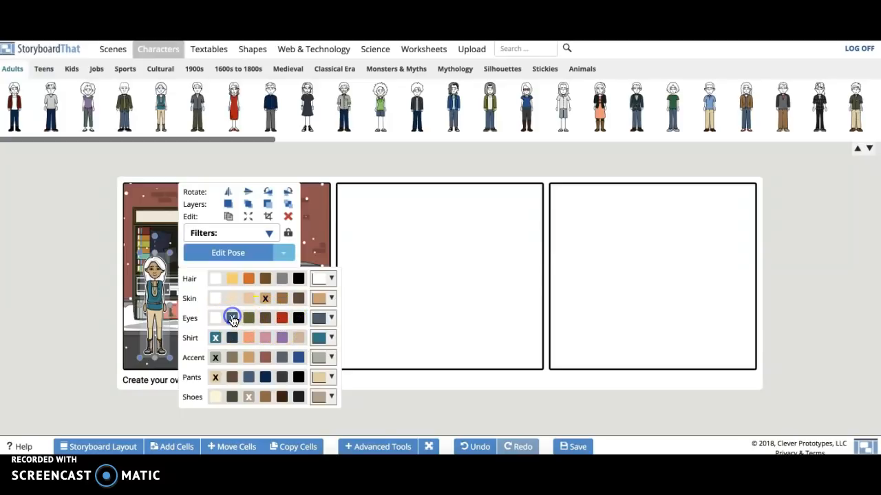
click(265, 342)
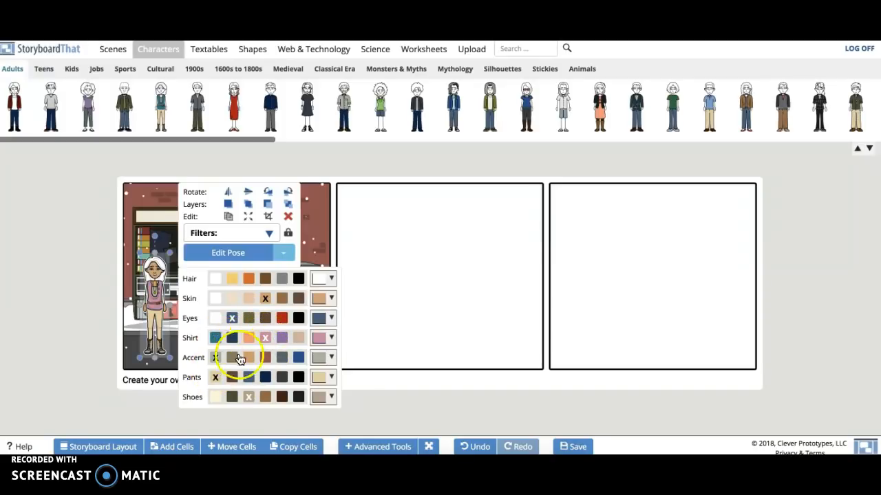
click(282, 397)
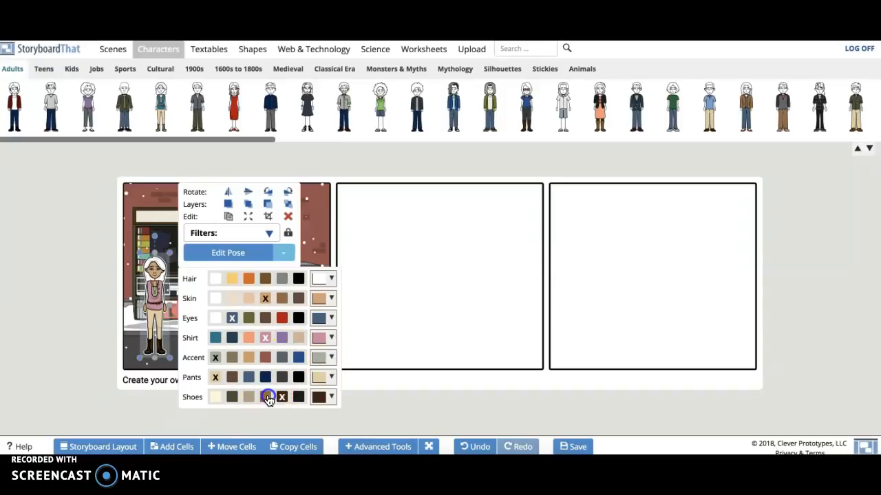
click(250, 279)
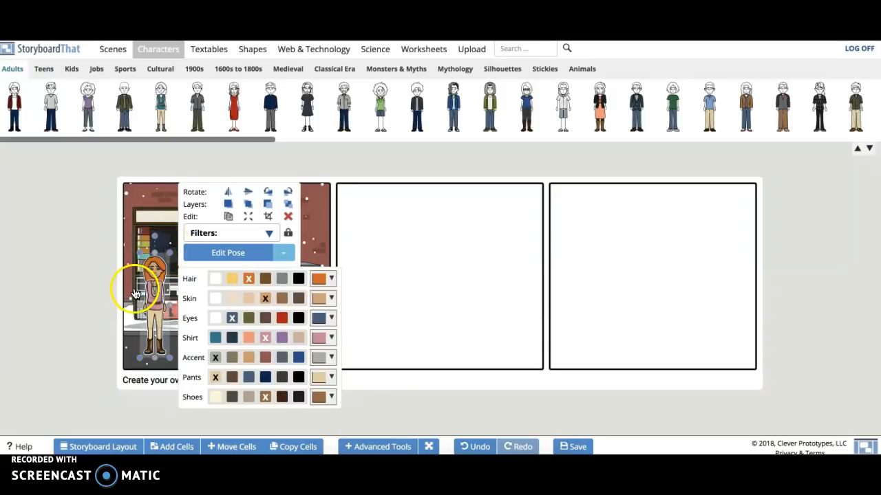
Try another preset pose on the orange-haired woman in the first cell, and set her pose to Walking.
click(283, 259)
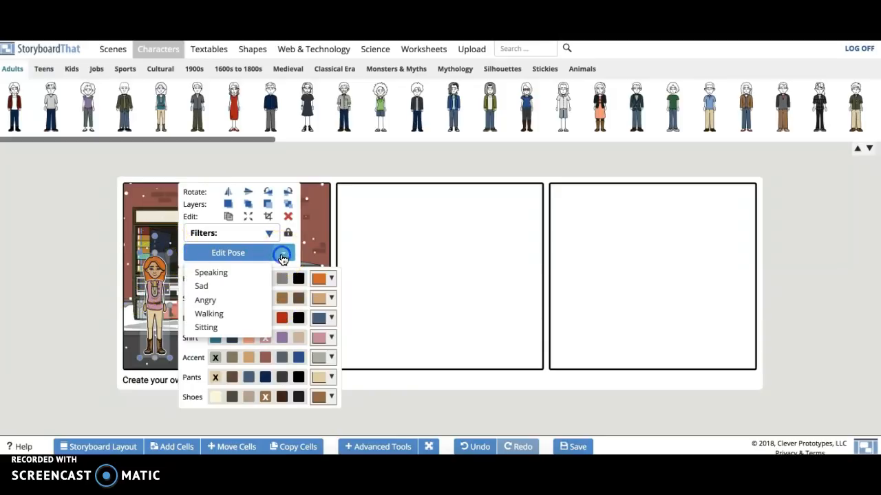
click(233, 282)
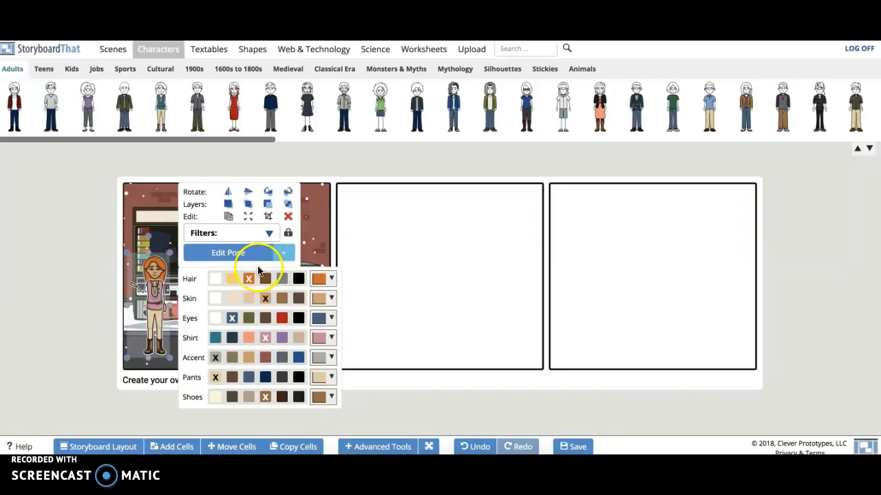
click(283, 253)
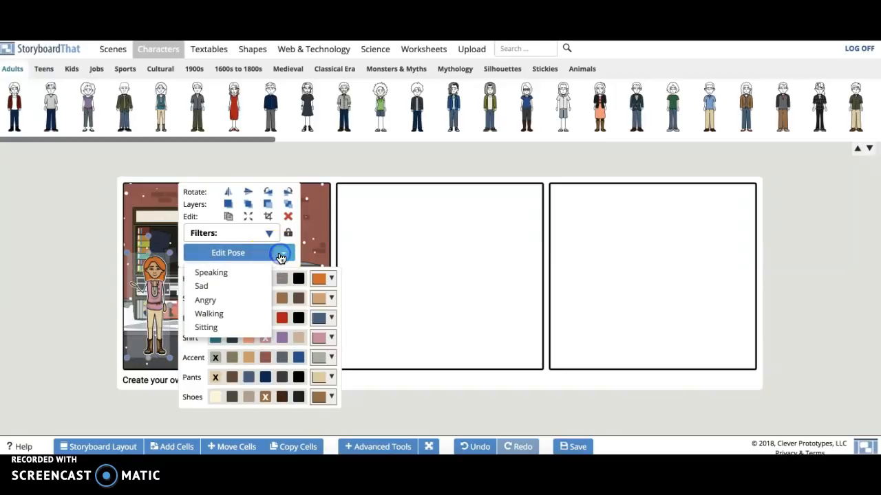
click(217, 315)
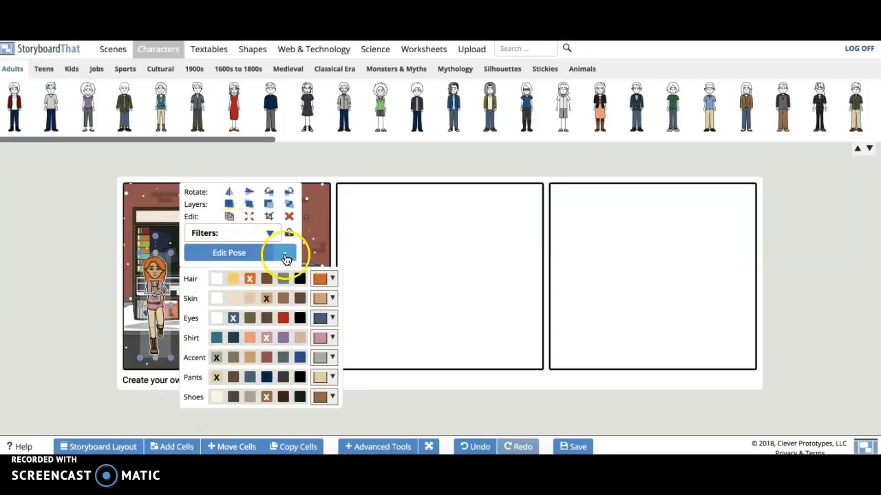
click(350, 160)
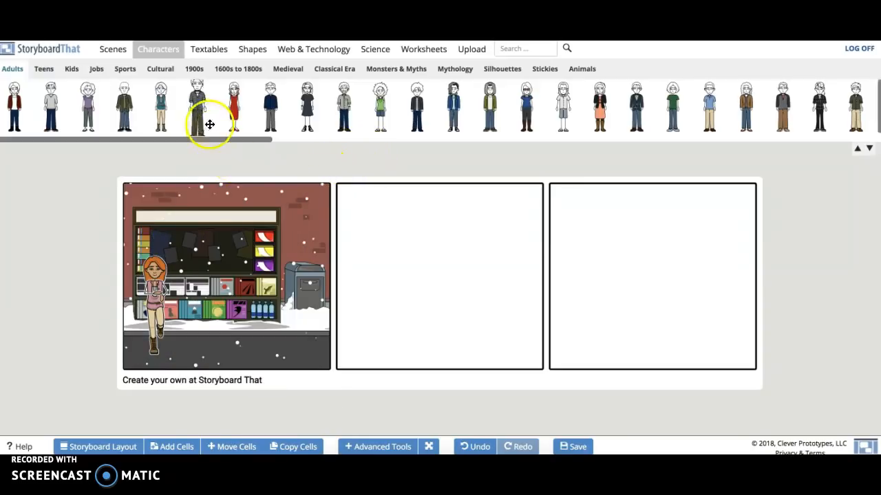
Add the adult man with the gray shirt and dark green pants, and place him in the second cell.
drag(196, 108, 226, 292)
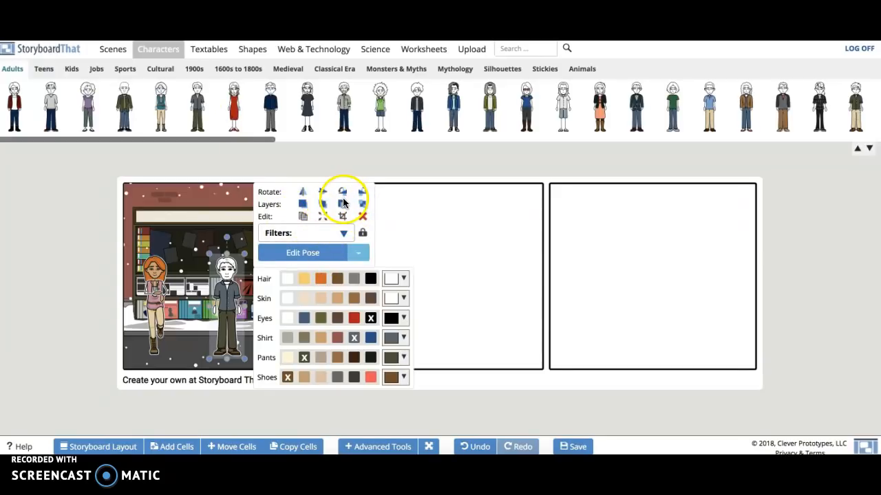
click(206, 51)
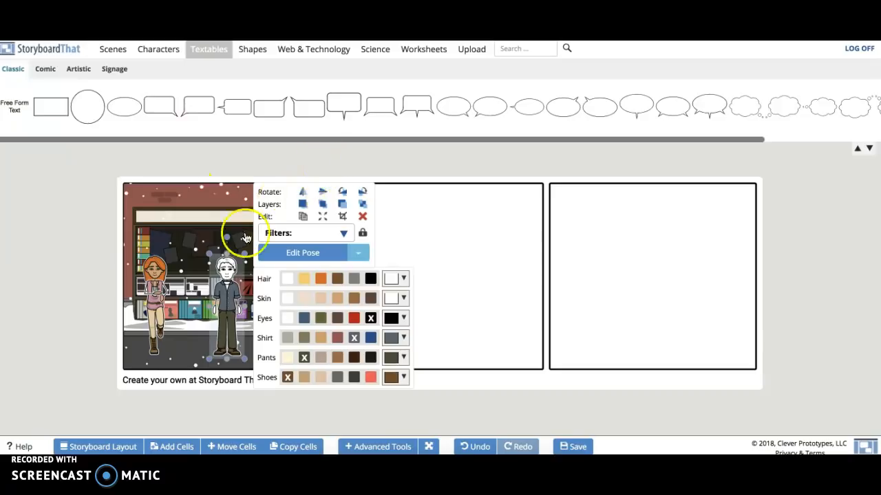
click(227, 278)
click(226, 278)
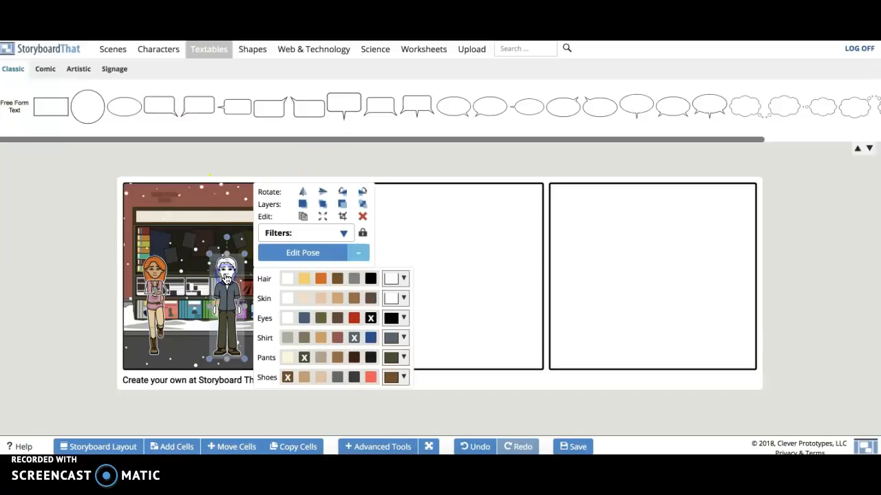
drag(226, 278, 372, 281)
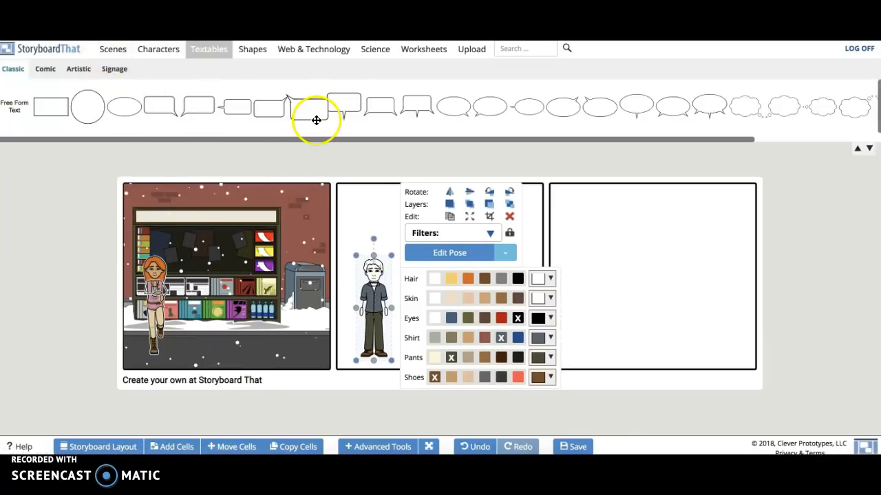
Add a classic rectangular speech bubble pointing at the woman in the first cell, and fill it pale yellow.
drag(198, 107, 232, 252)
mouse_move(259, 222)
mouse_down()
mouse_move(303, 194)
mouse_move(250, 214)
mouse_up()
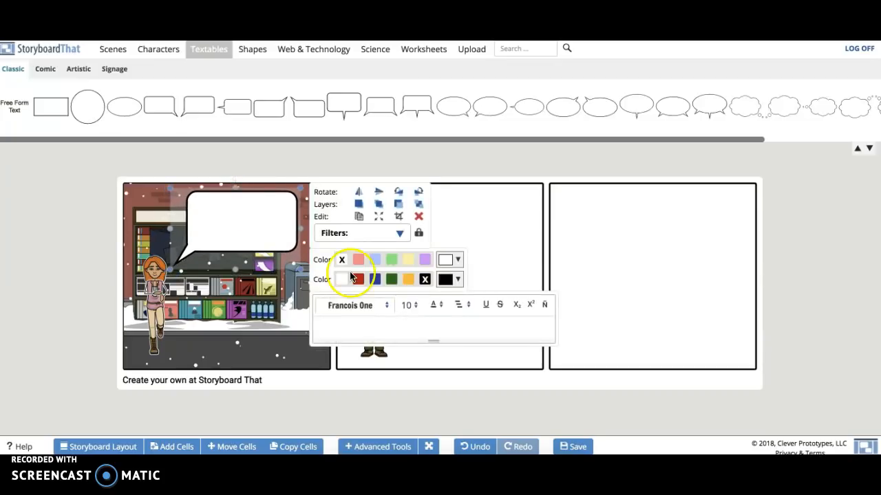
click(358, 306)
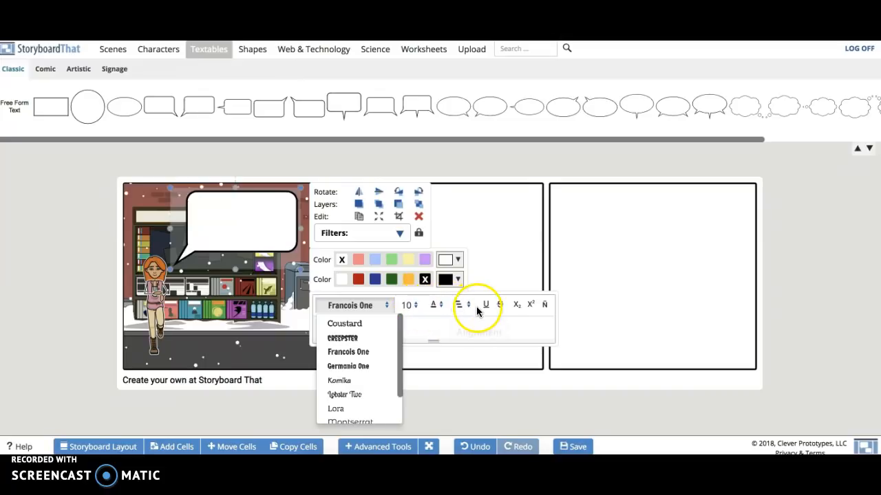
click(359, 261)
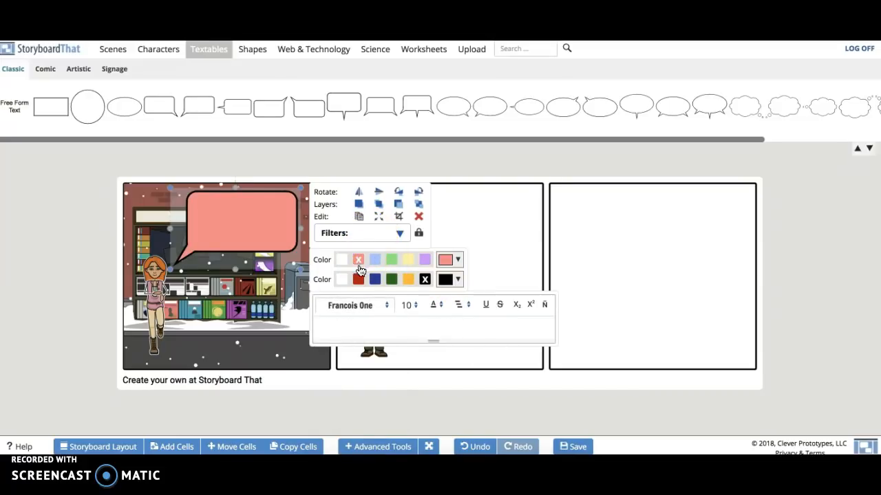
click(408, 260)
Try the Grayscale filter on the speech bubble, and apply the Pencil filter, nudging the bubble slightly upward.
click(365, 234)
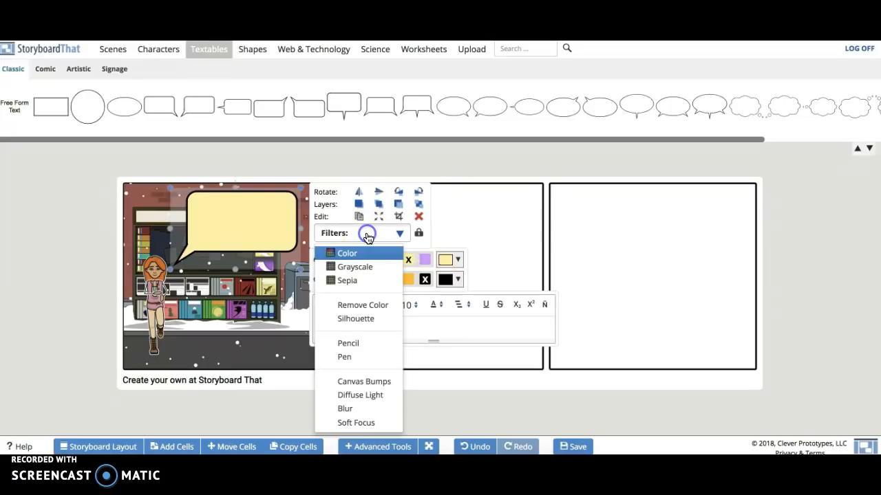
click(363, 267)
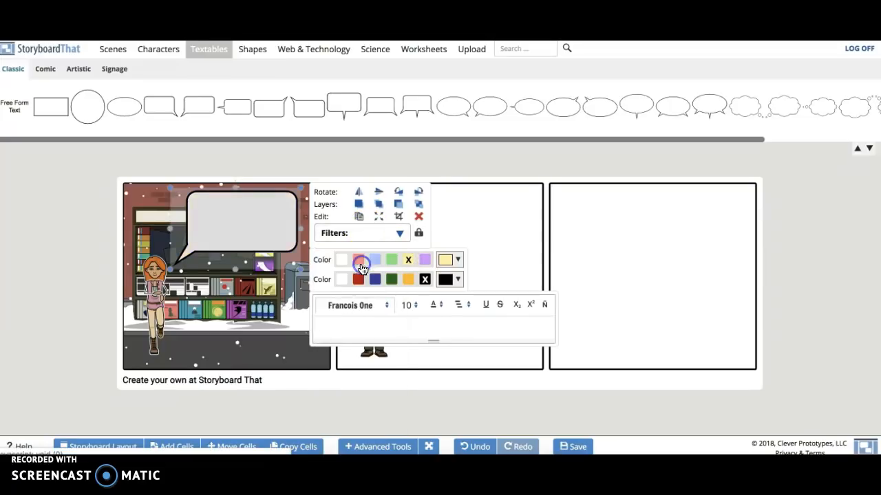
click(368, 232)
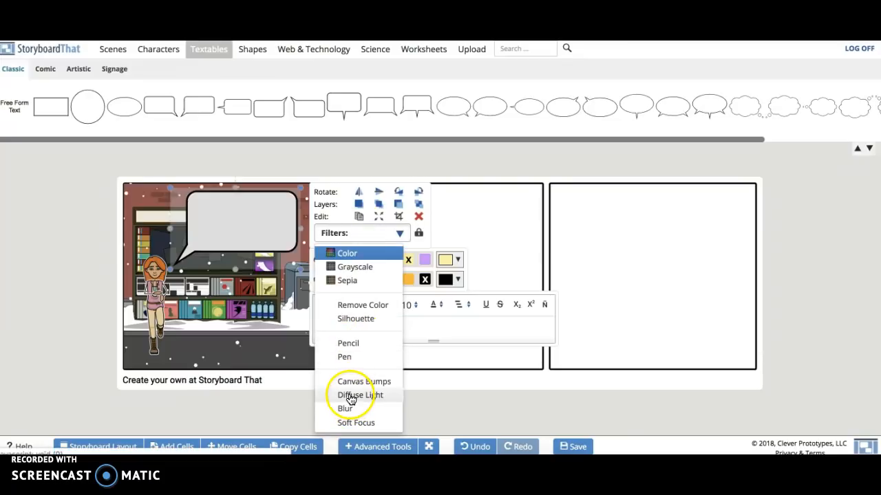
click(351, 343)
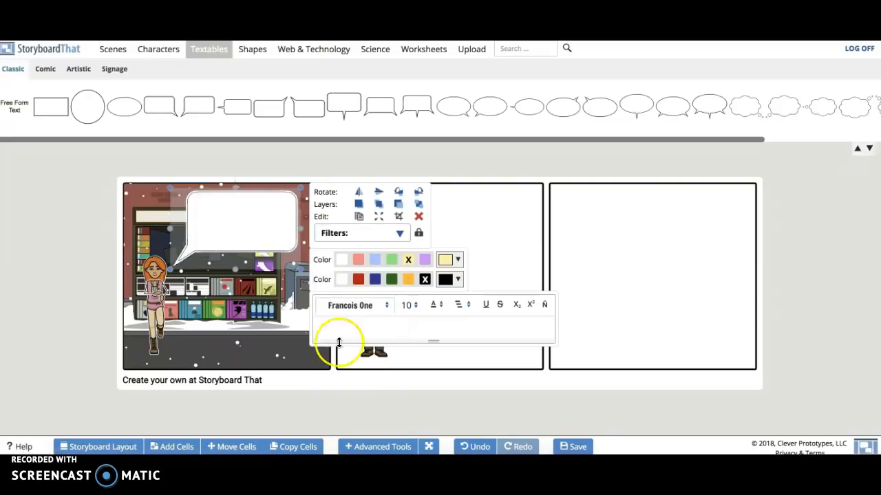
click(257, 227)
drag(259, 224, 259, 228)
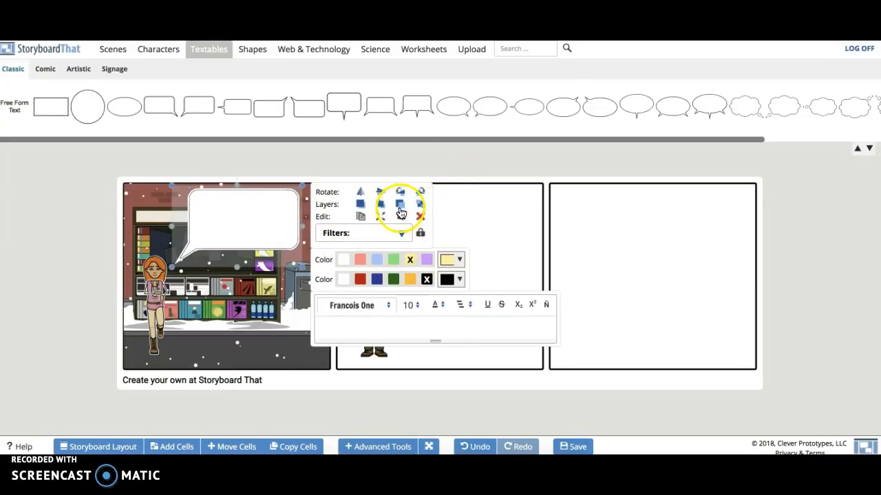
click(435, 166)
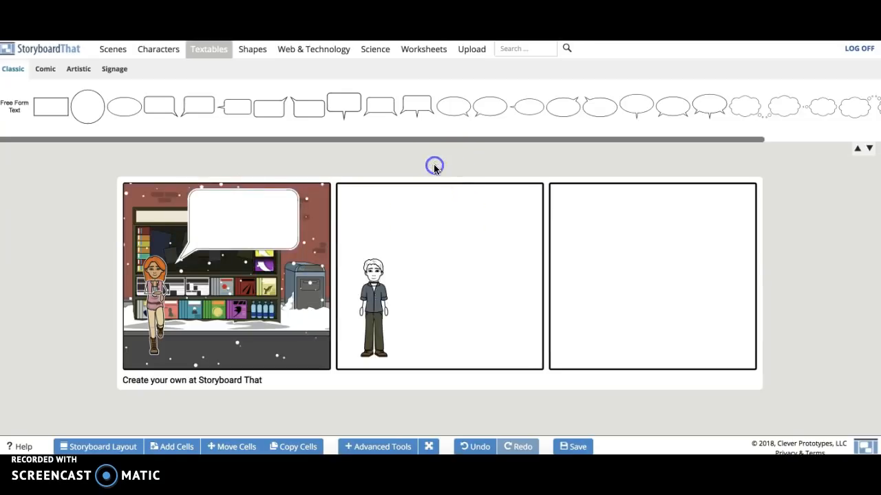
Look through the Shapes, Web & Technology, Science and Worksheets asset libraries.
click(248, 56)
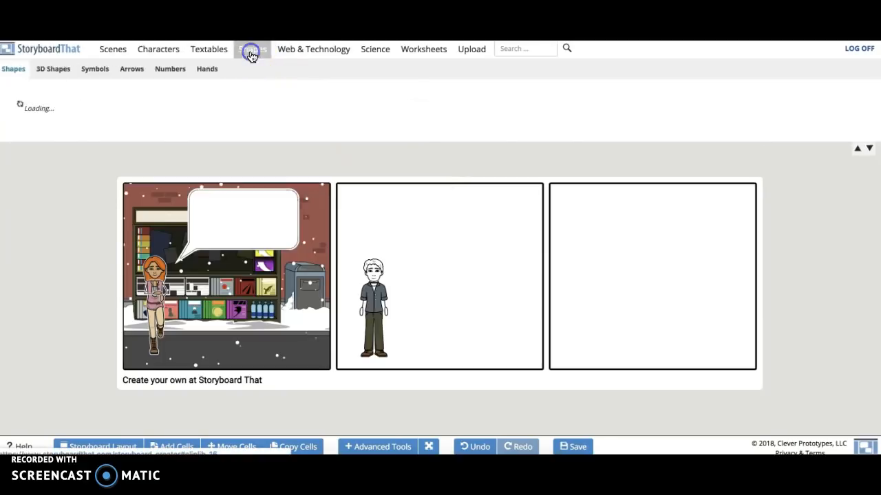
click(305, 52)
click(380, 55)
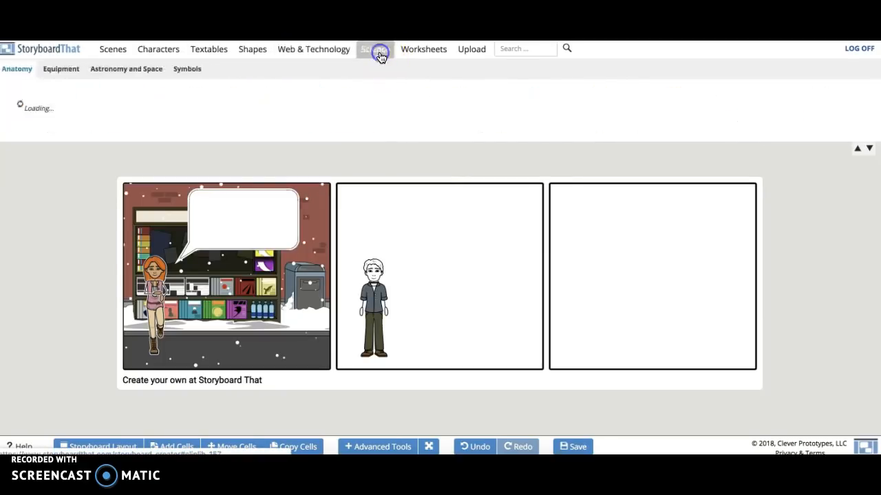
click(421, 54)
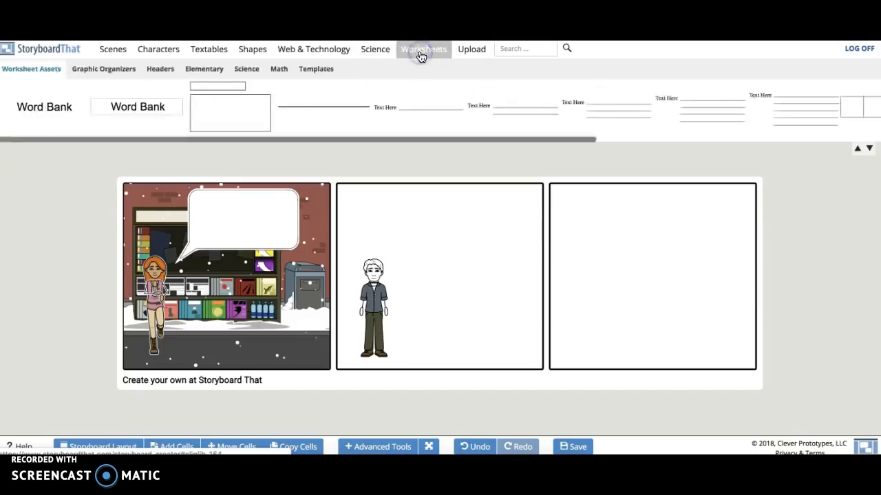
click(372, 52)
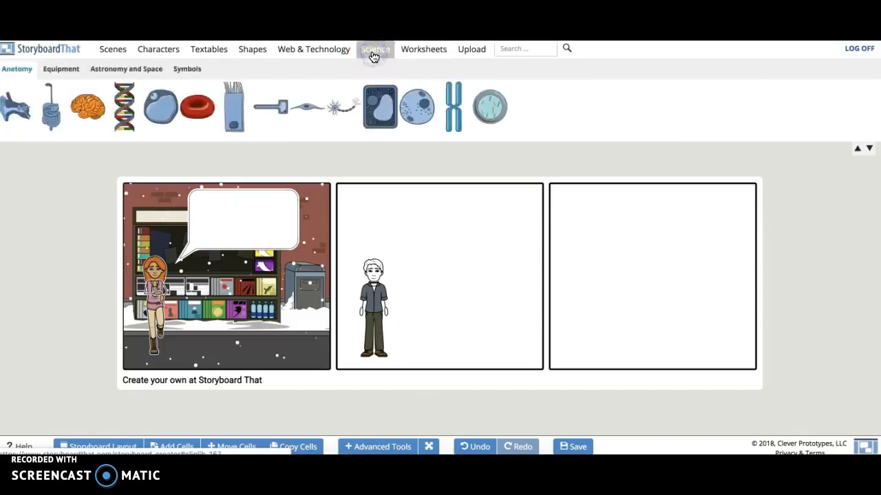
Add the four-piece multicolored heart from the Web & Technology infographics beside the man in the second cell.
click(321, 53)
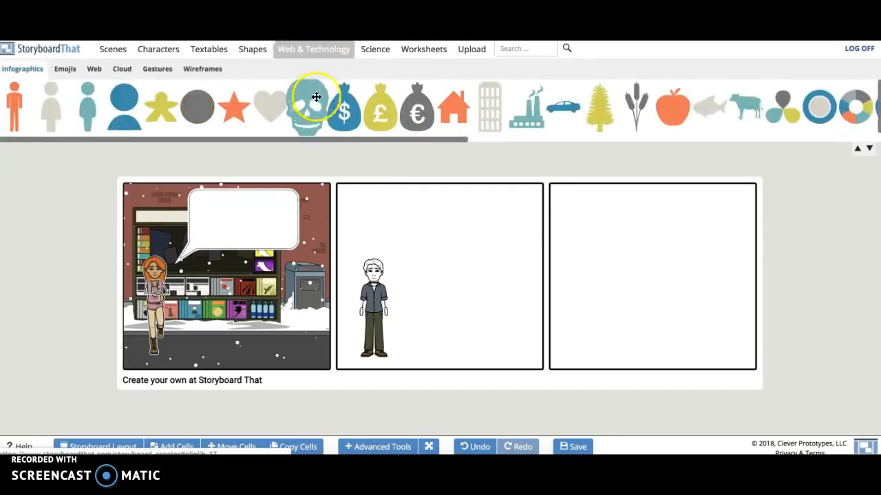
drag(344, 110, 343, 116)
scroll(396, 112, right, 10)
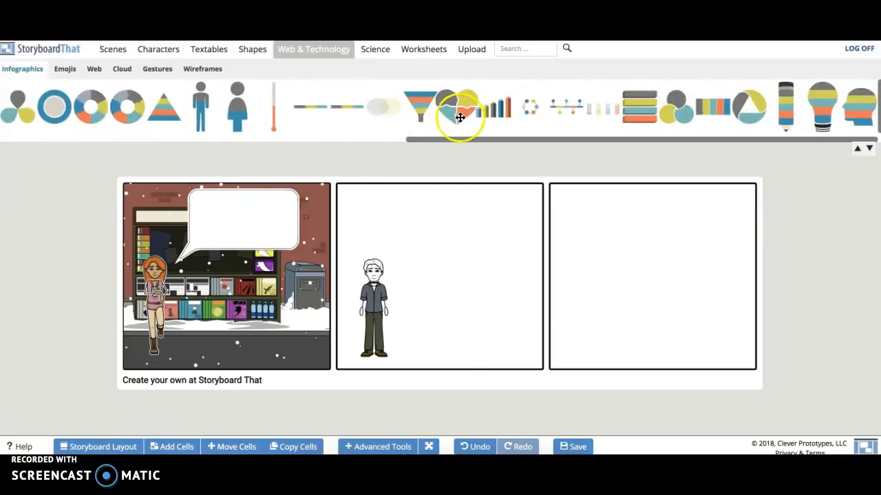
drag(458, 110, 439, 257)
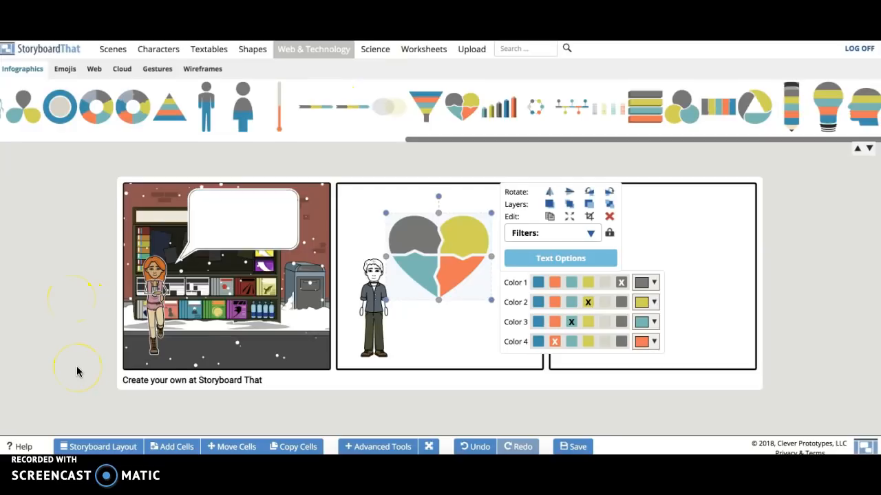
Save the storyboard with the title "The Hate You Give", without a description or an assignment.
click(569, 448)
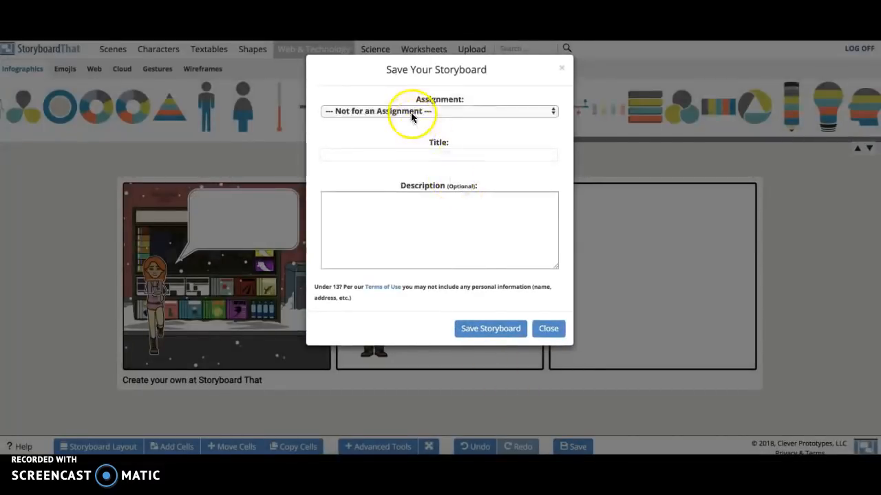
click(399, 152)
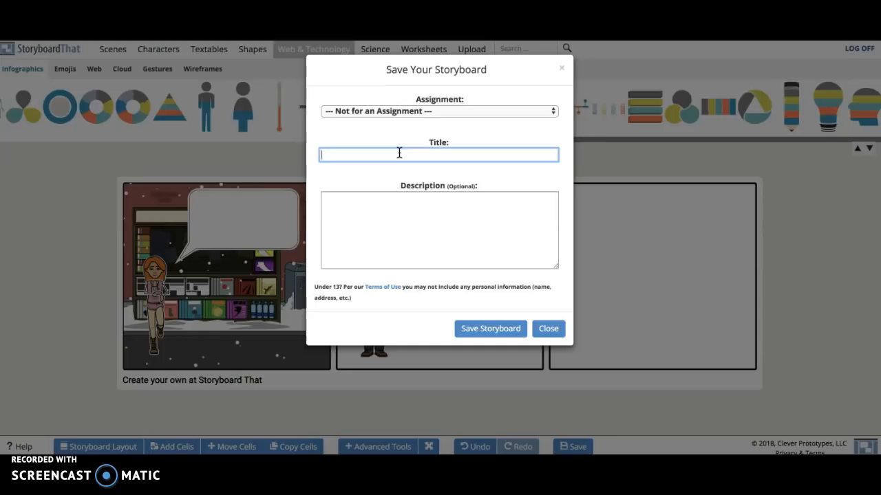
text(THe)
key(BackSpace)
key(BackSpace)
key(BackSpace)
text(he Hate You Give)
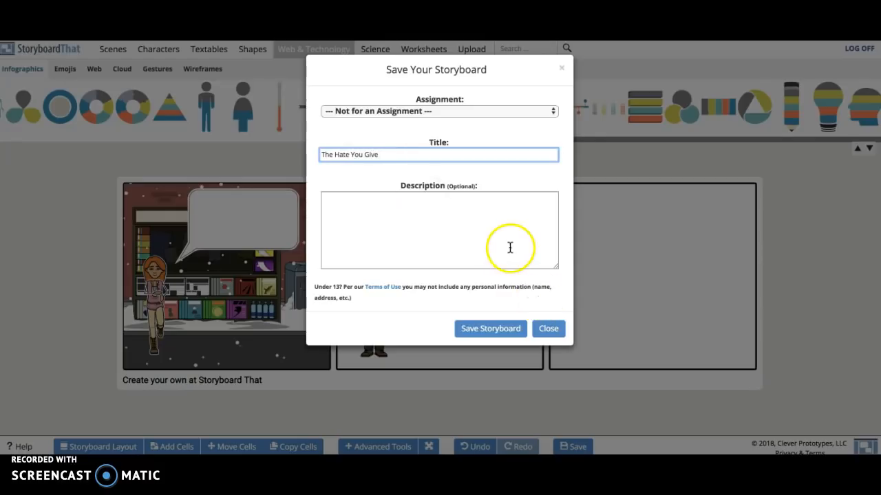
click(490, 329)
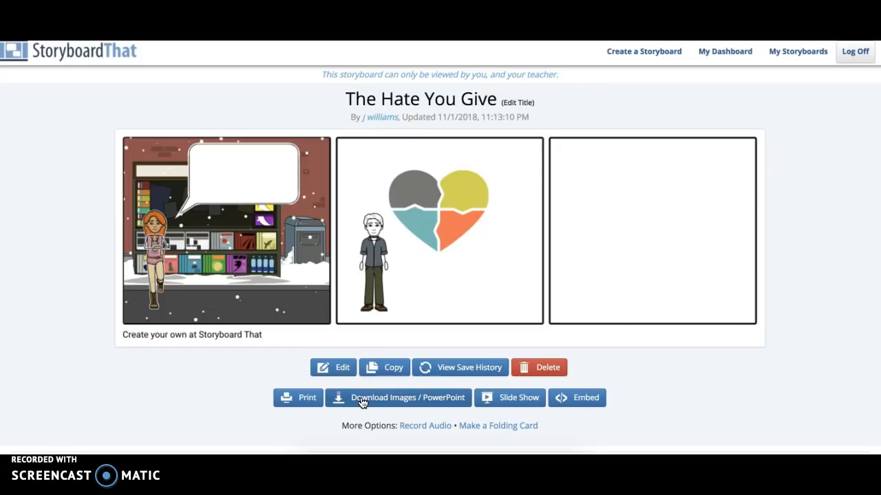
View the saved storyboard as a slide show, advance to the second cell, and close the slide show.
click(507, 402)
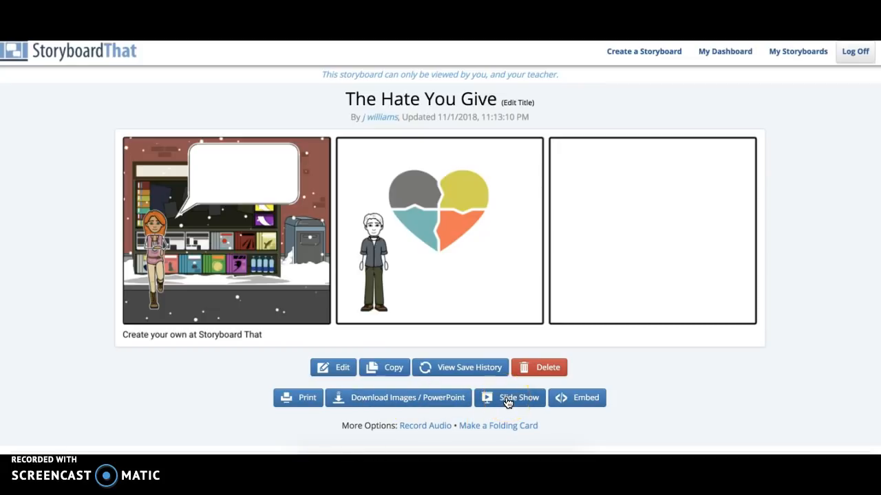
click(507, 402)
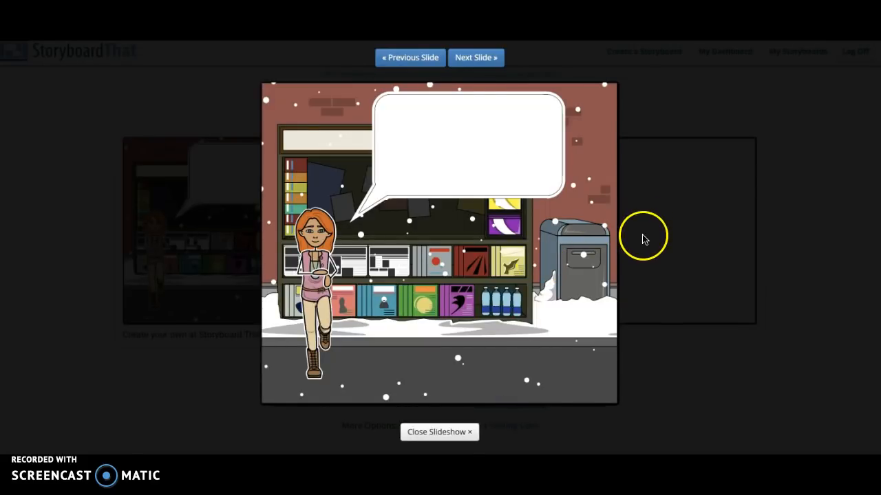
click(476, 58)
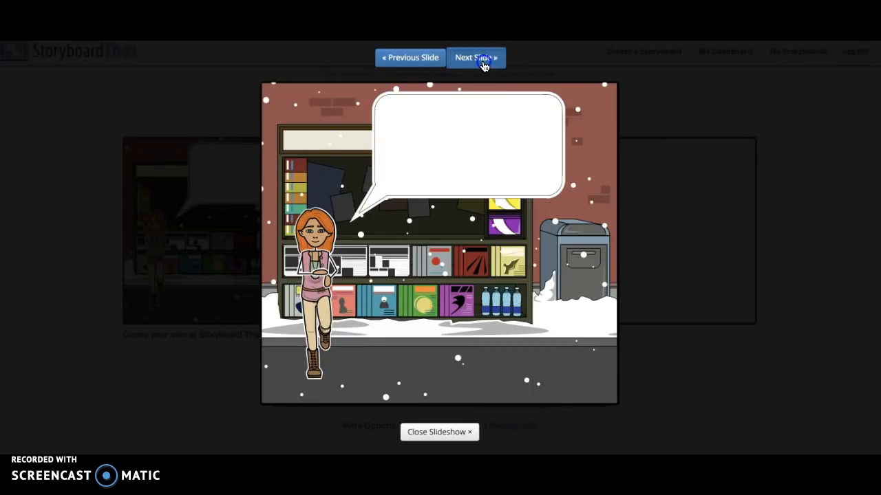
click(481, 61)
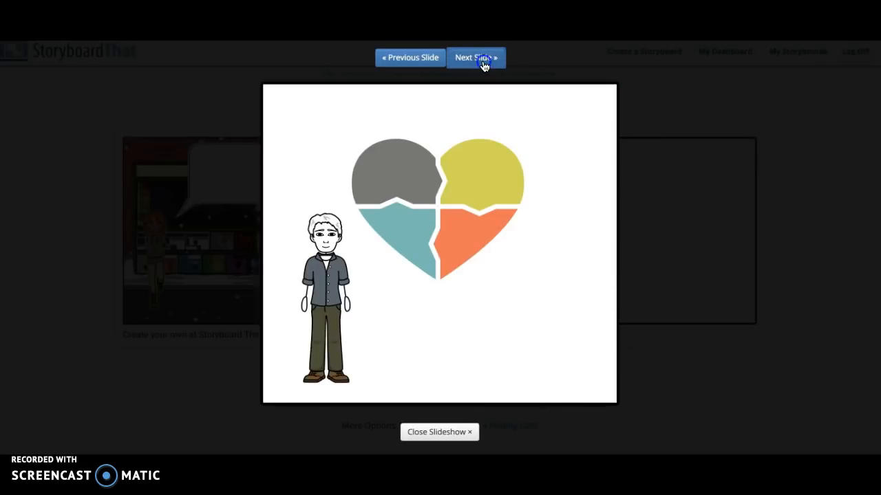
click(663, 142)
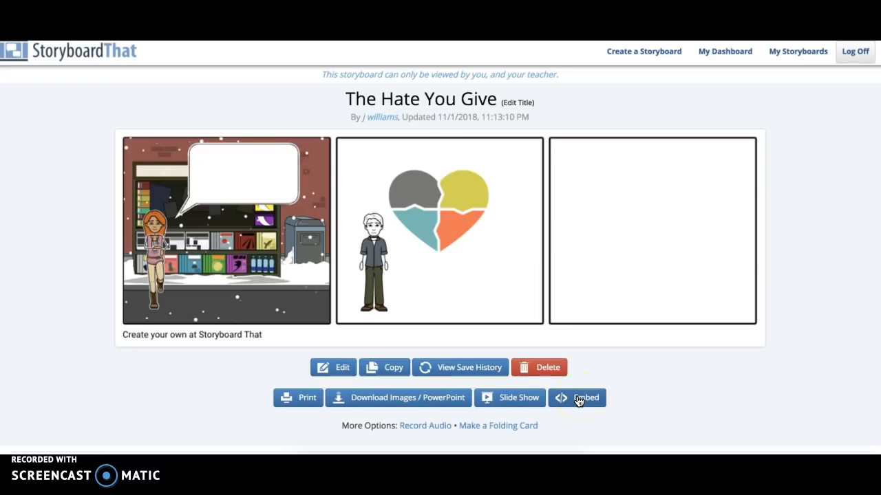
click(286, 401)
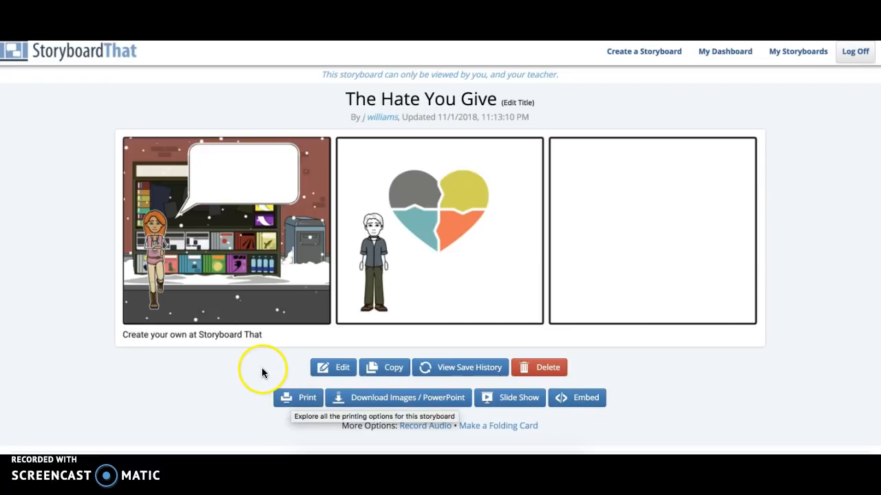
Review the folding card templates offered for the storyboard, from Seasonal to Any Time, and close the selection without choosing one.
click(502, 428)
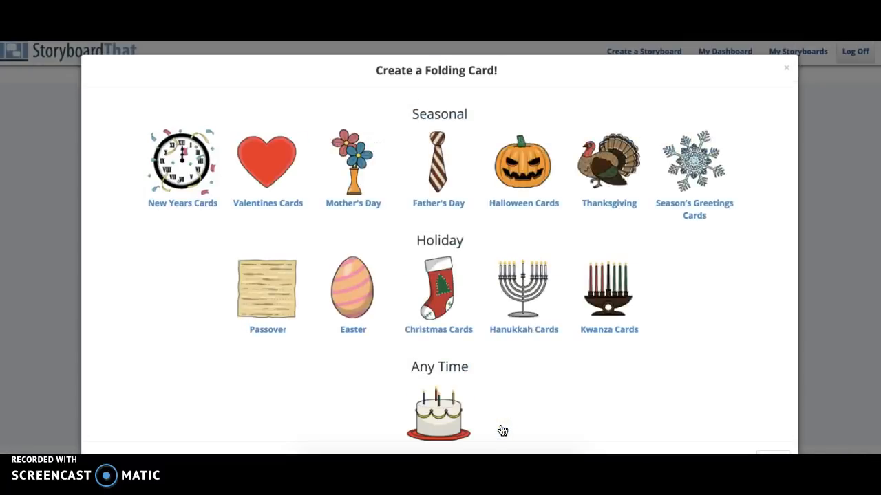
scroll(442, 323, down, 1)
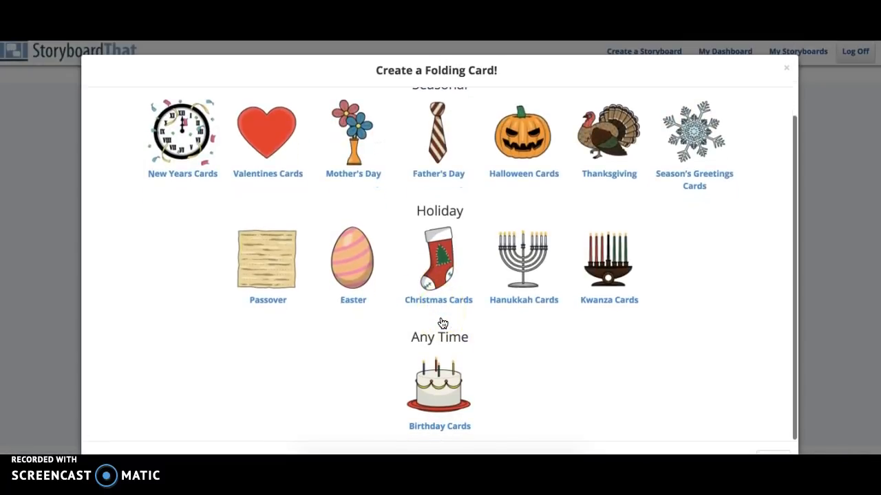
scroll(443, 323, up, 1)
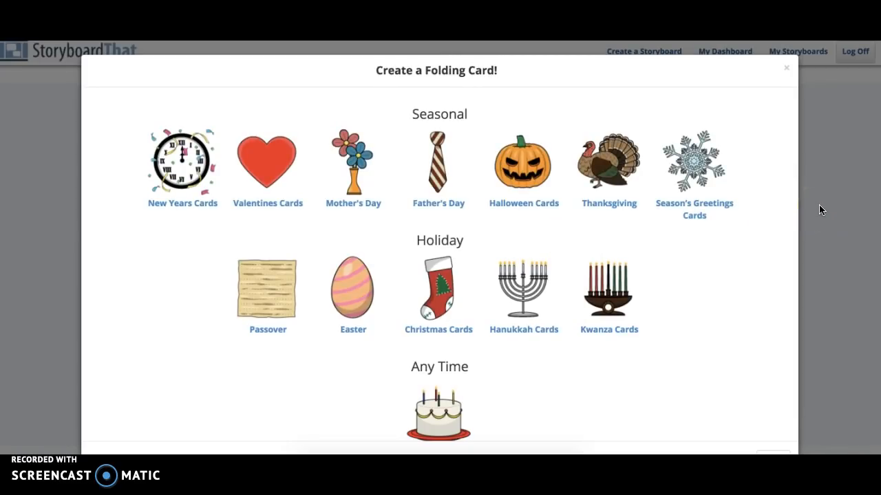
click(786, 69)
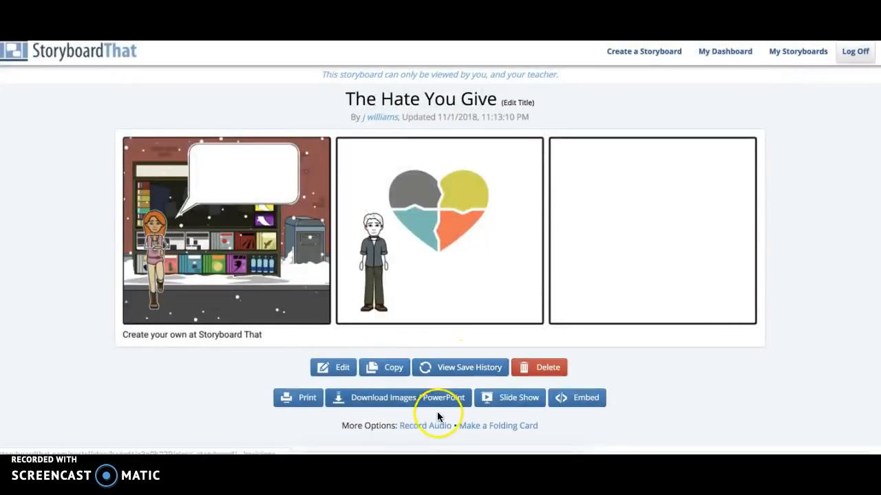
Show the audio recording option for the storyboard and review its controls without starting a recording.
click(425, 428)
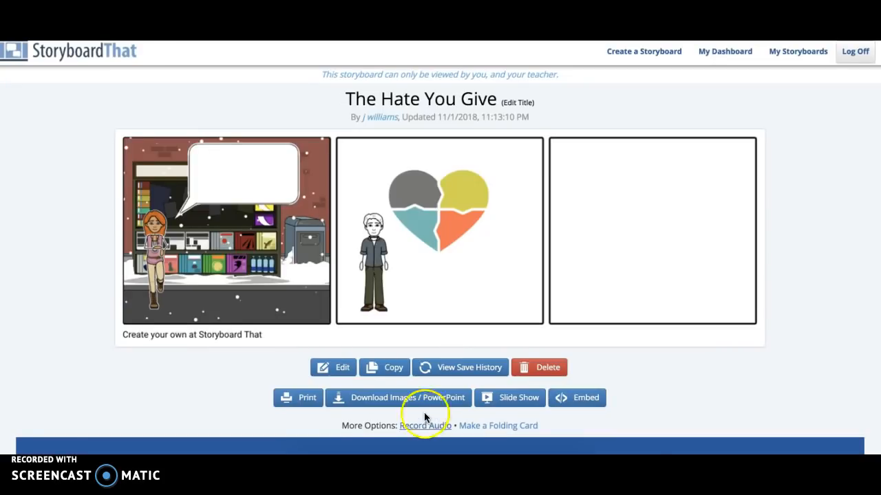
scroll(424, 394, down, 2)
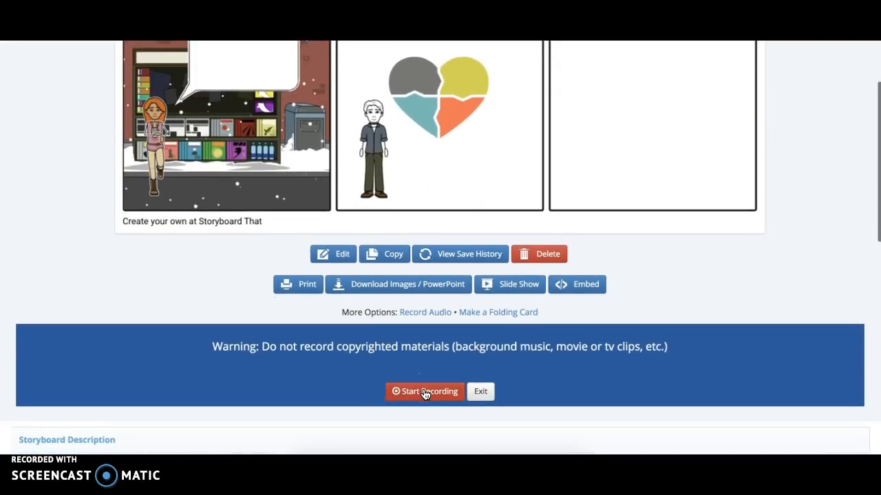
scroll(425, 394, up, 2)
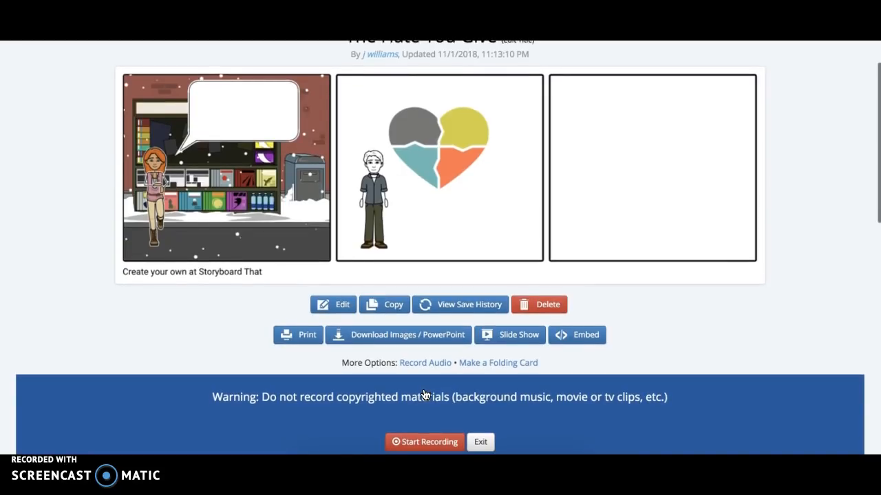
scroll(424, 394, down, 1)
scroll(425, 395, up, 3)
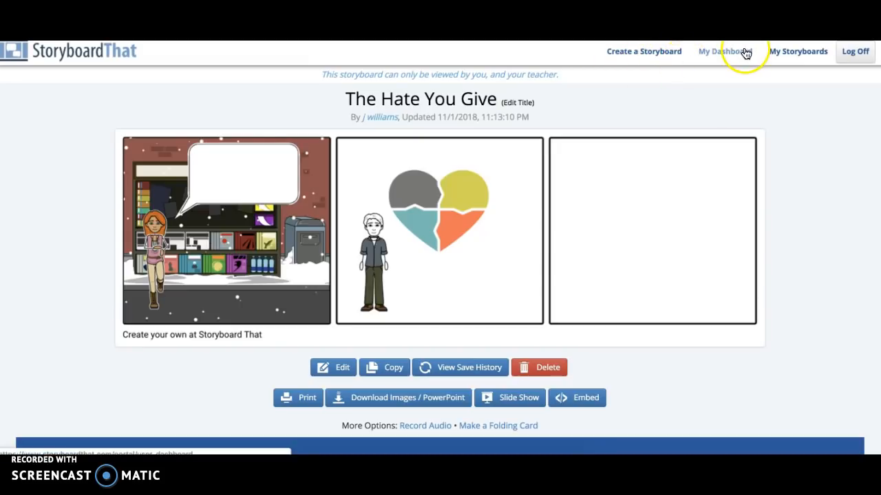
Open the account's collection of saved storyboards to view "The Hate You Give" there.
click(796, 51)
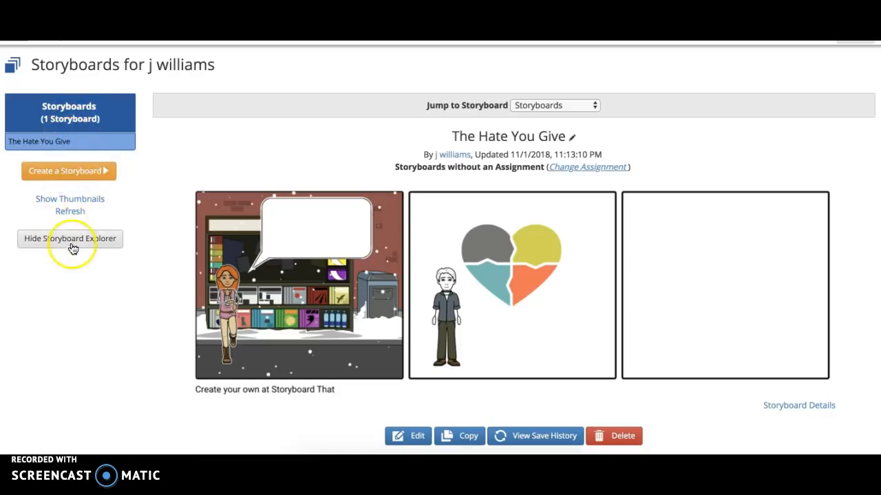
mouse_move(445, 355)
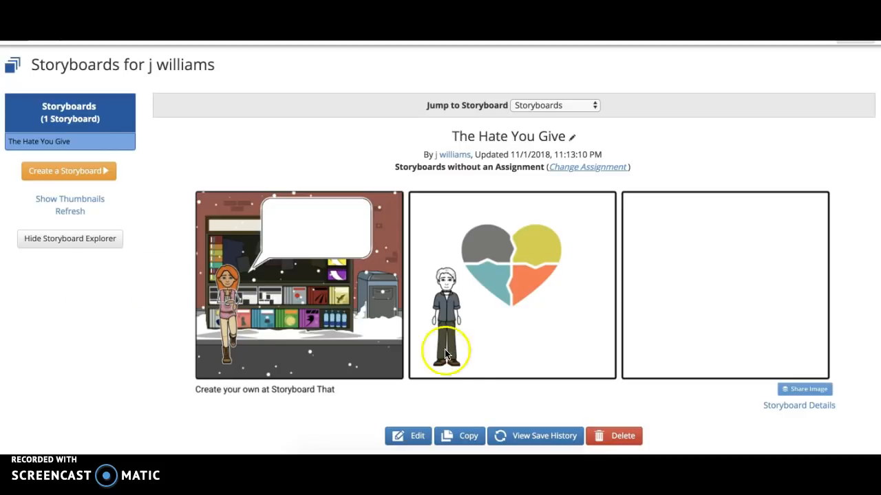